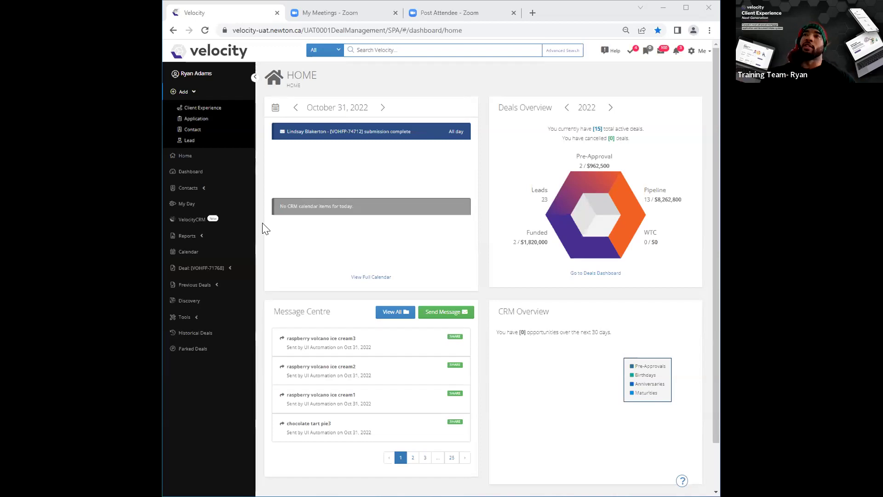
Collapse the Add list and go to the Profile page from the Me menu
left_click(194, 92)
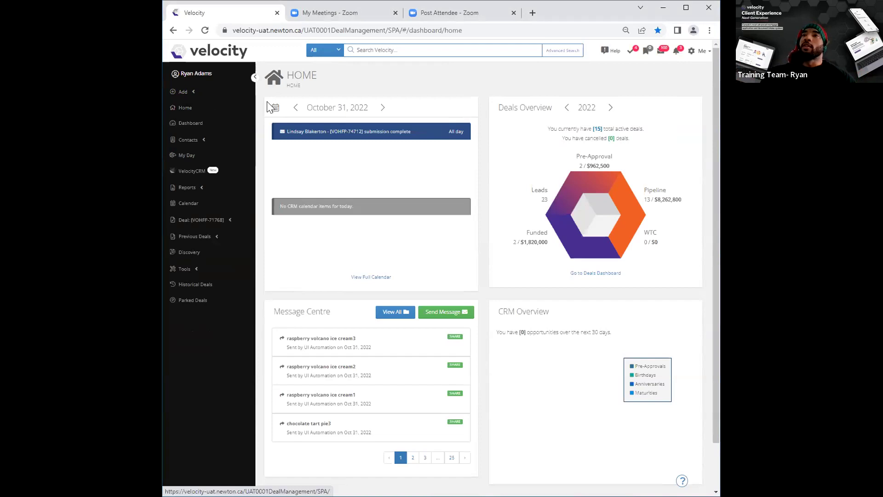
left_click(698, 55)
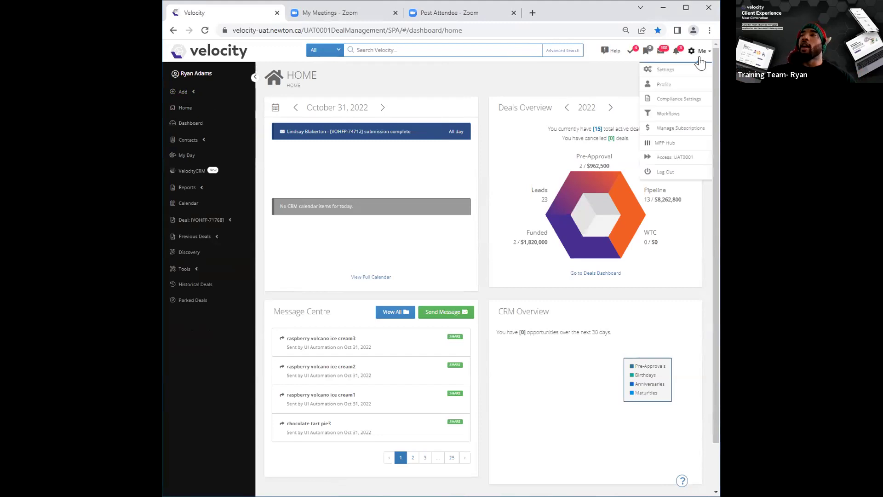
left_click(664, 85)
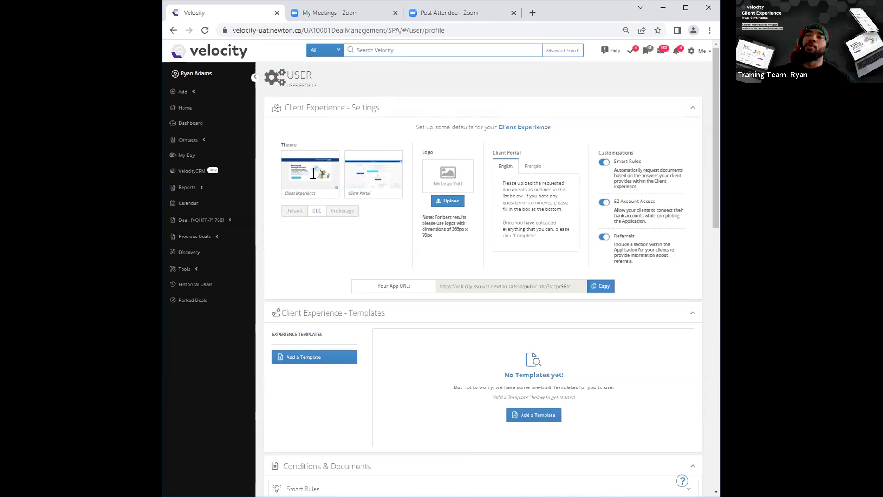
Switch the theme between Default and DLC, leaving DLC selected
left_click(300, 214)
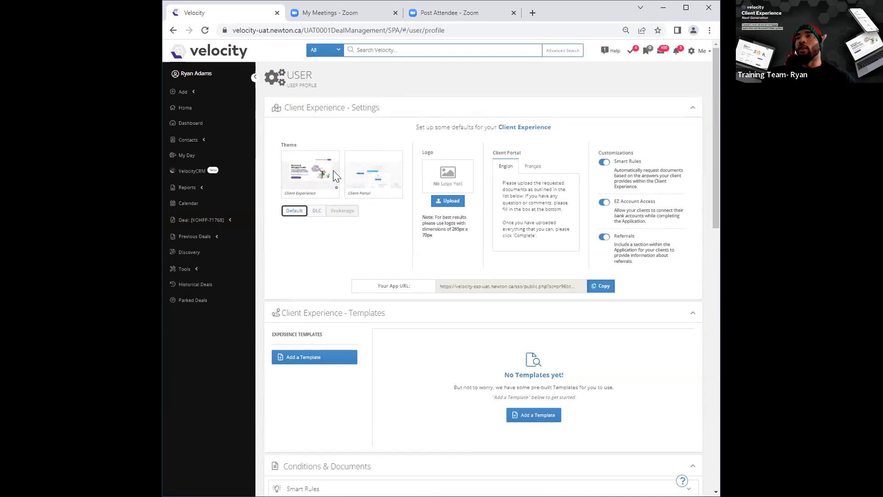
left_click(315, 213)
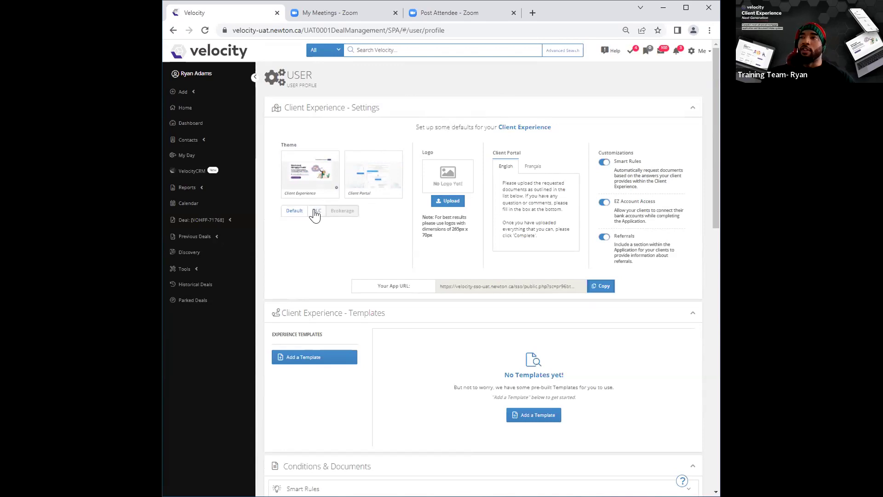
left_click(295, 215)
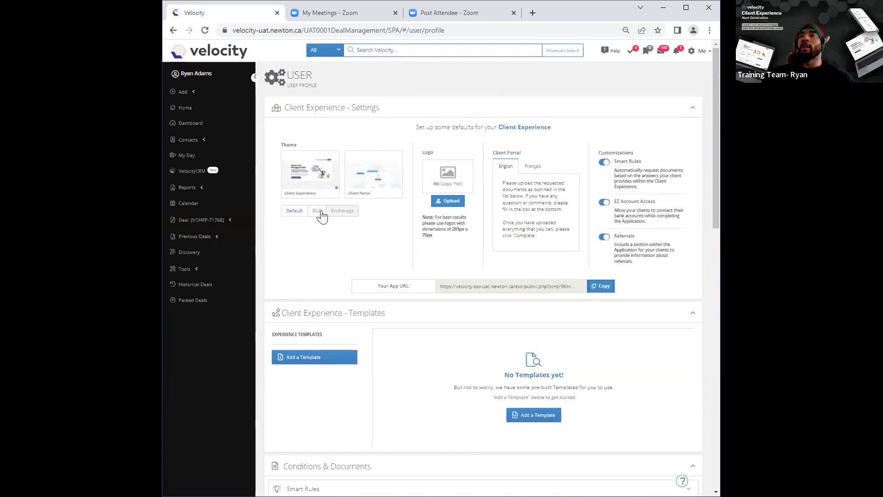
left_click(317, 212)
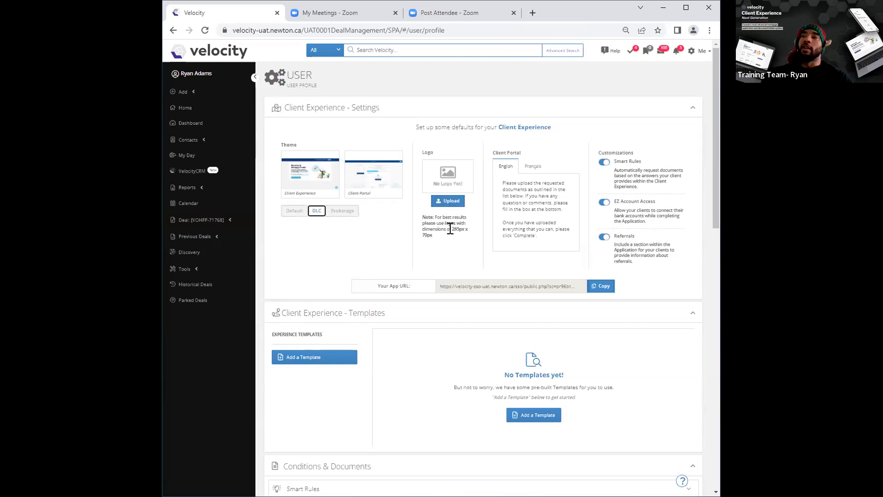
left_click_drag(450, 228, 465, 234)
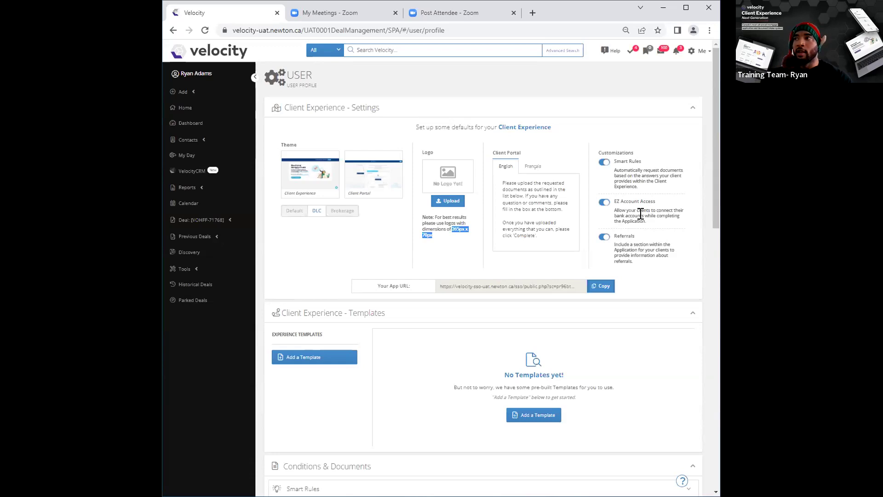
left_click(605, 203)
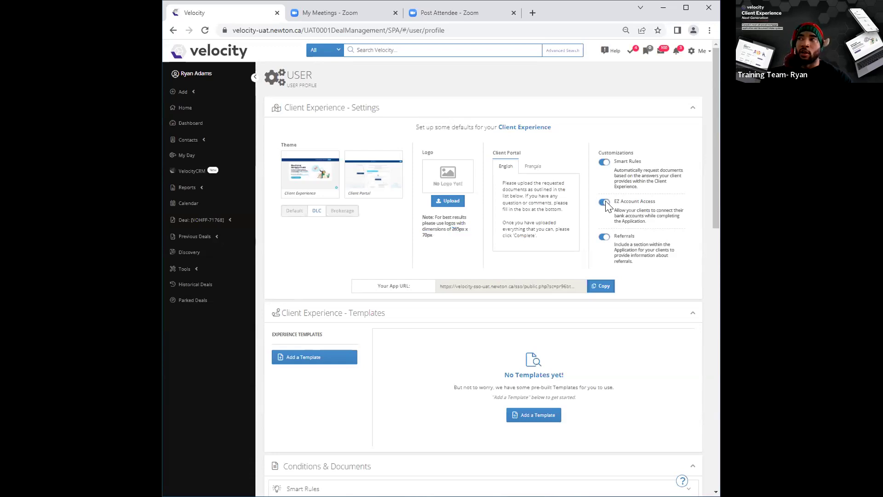
left_click(606, 202)
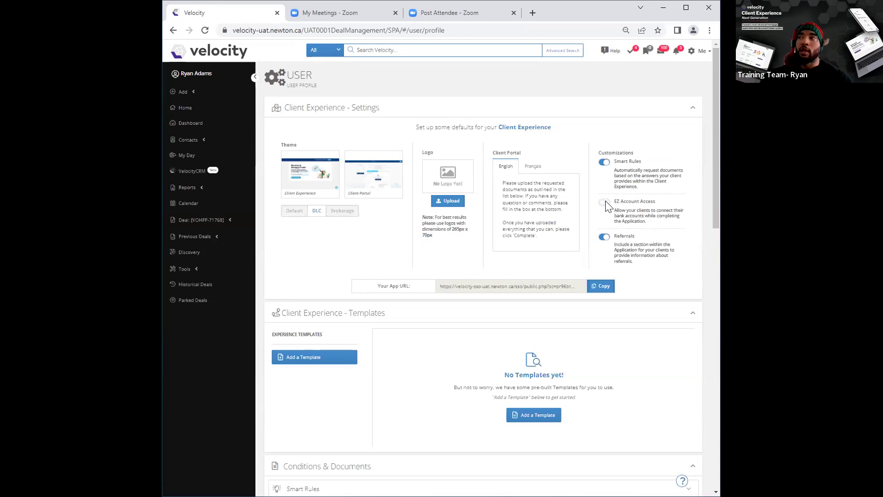
left_click(604, 202)
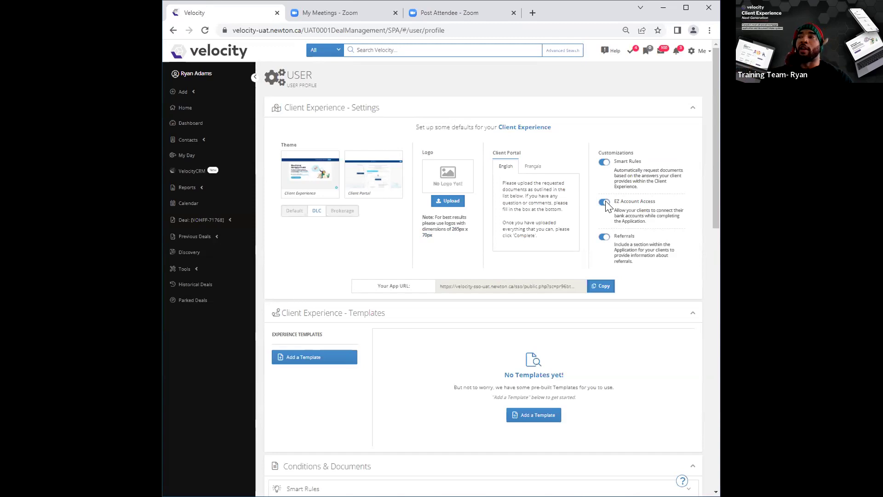
left_click(604, 238)
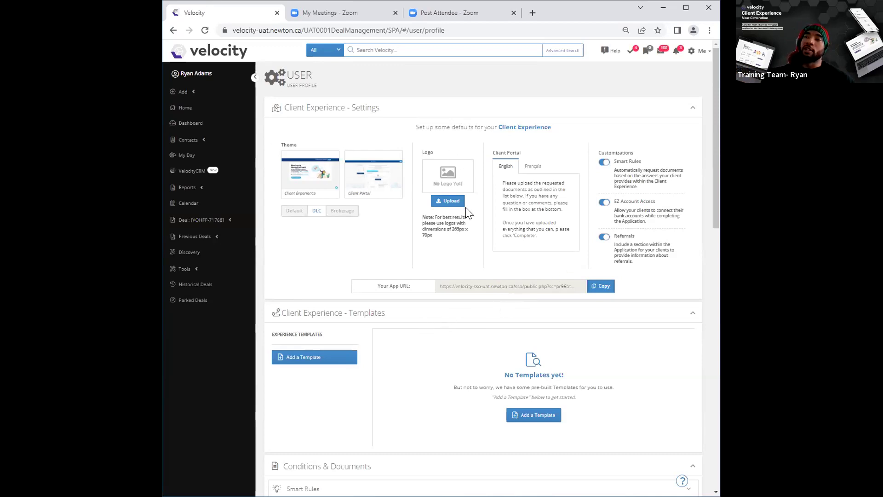
Scroll down to Client Experience - Templates and highlight the Experience Templates heading
scroll(483, 245, "down", 1)
scroll(483, 245, "down", 5)
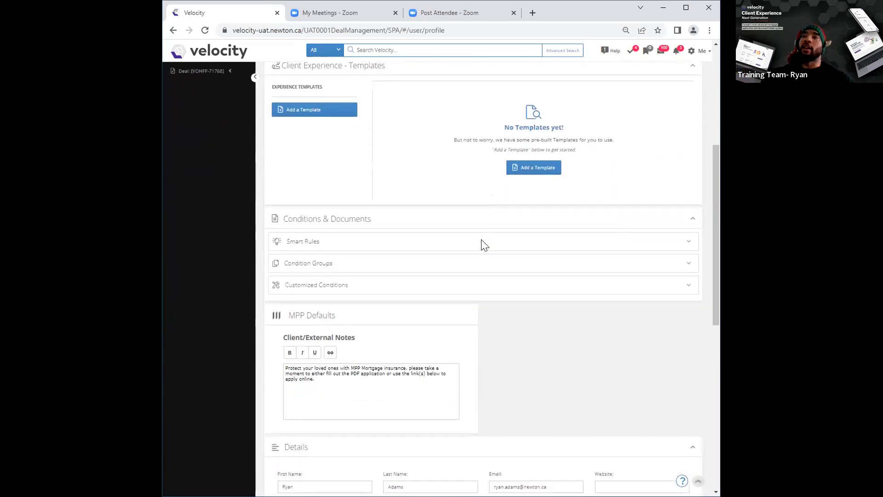
left_click_drag(713, 231, 713, 230)
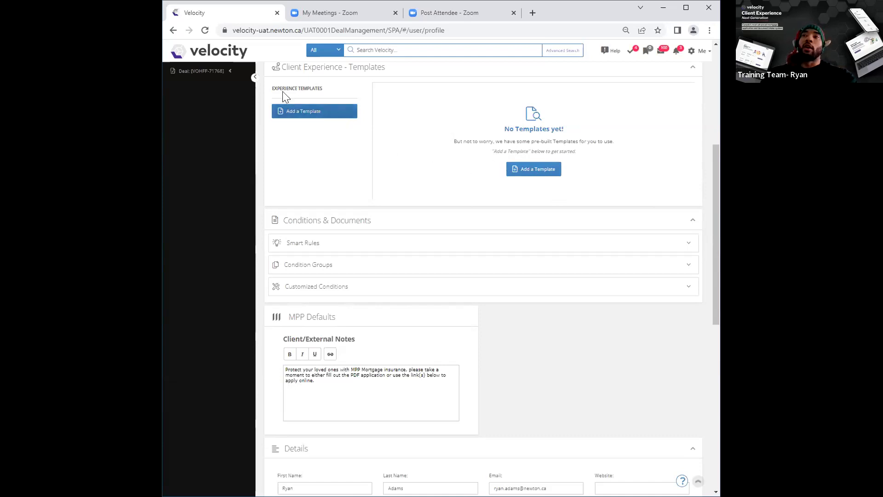
left_click_drag(270, 87, 325, 95)
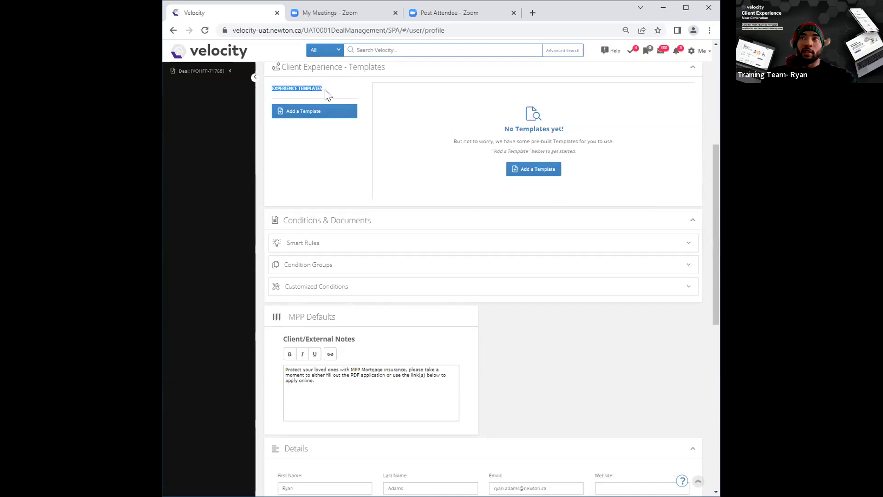
Add an experience template from the Purchasing a New Property preset
left_click(320, 113)
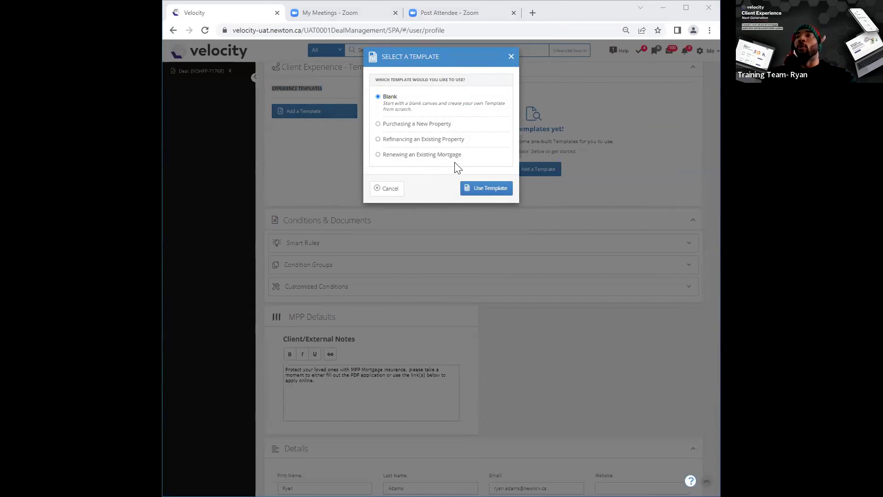
left_click(379, 124)
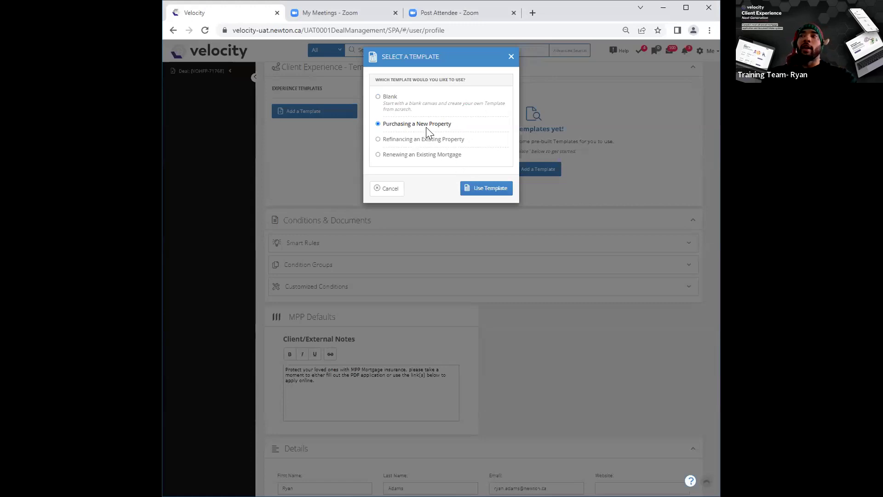
left_click(490, 193)
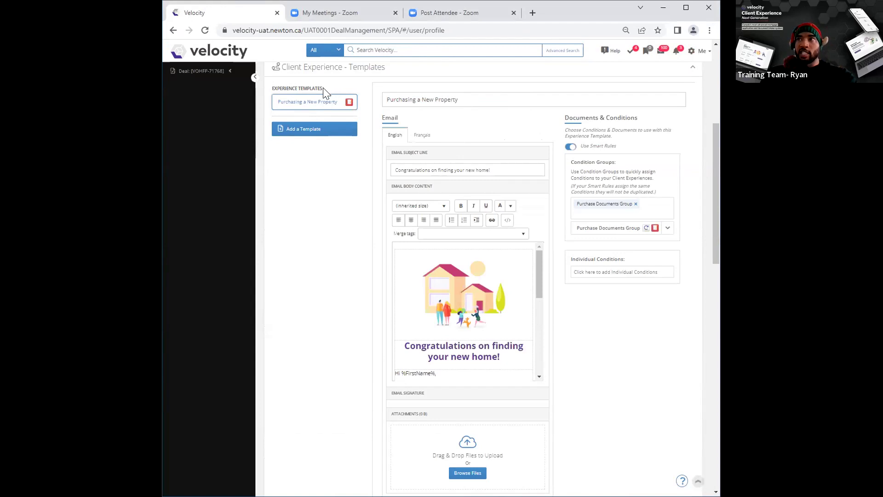
left_click_drag(328, 89, 271, 88)
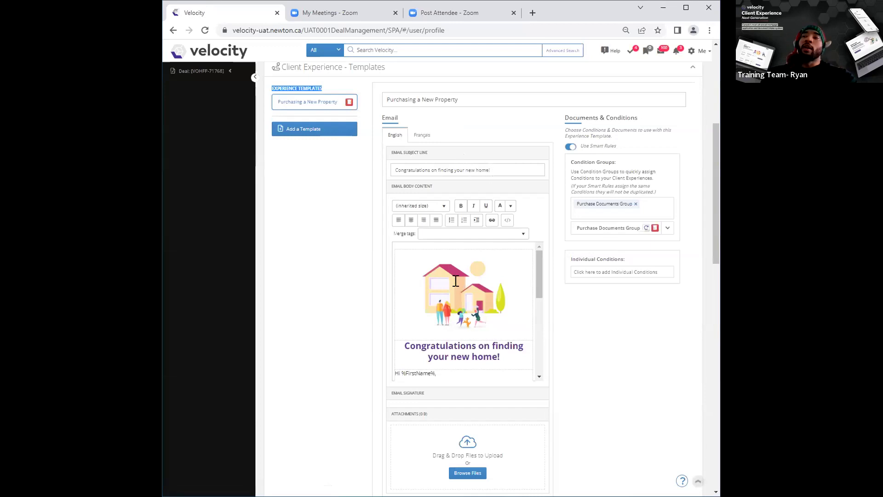
scroll(455, 279, "down", 3)
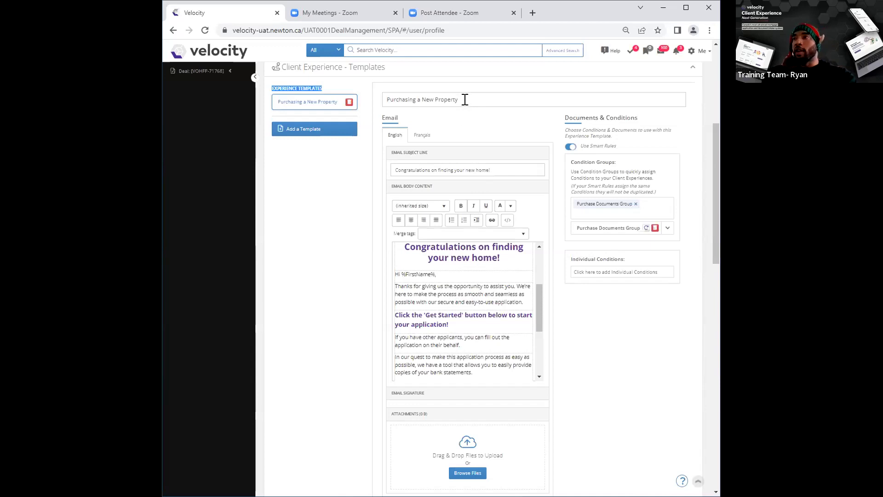
Rename the template to 'First time home buyers'
left_click_drag(464, 99, 358, 118)
type("Fir")
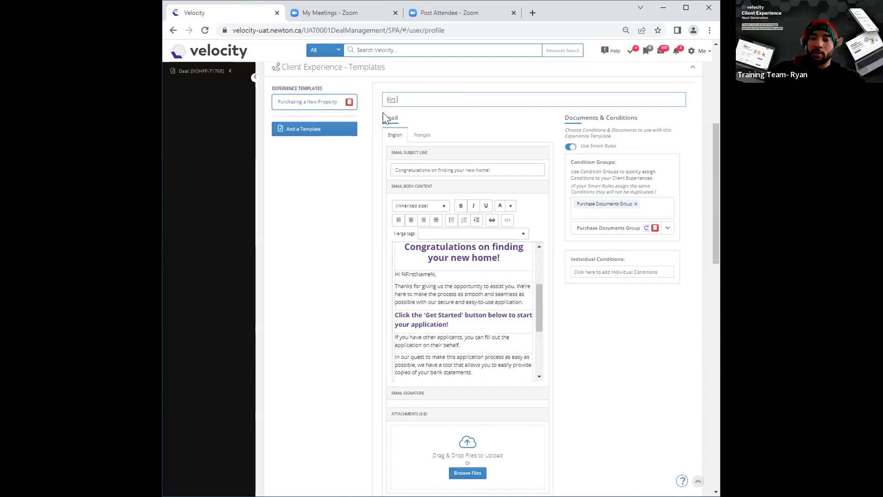
type("st tim")
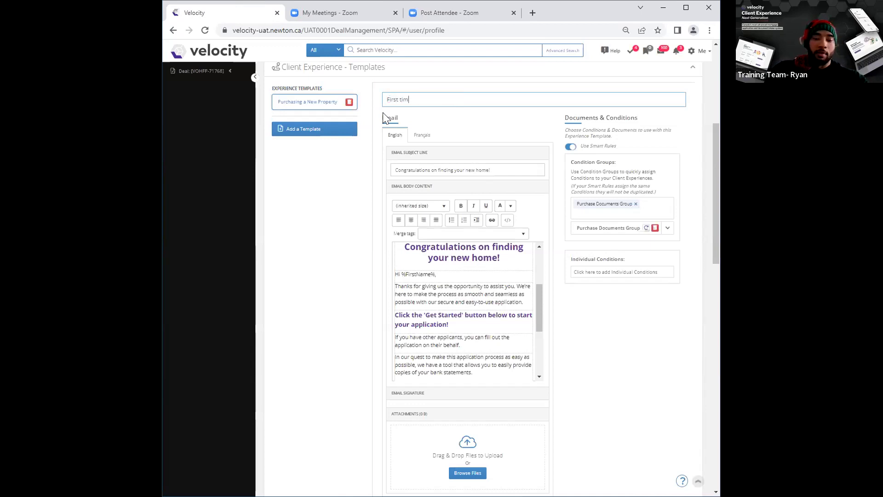
type("e home bu")
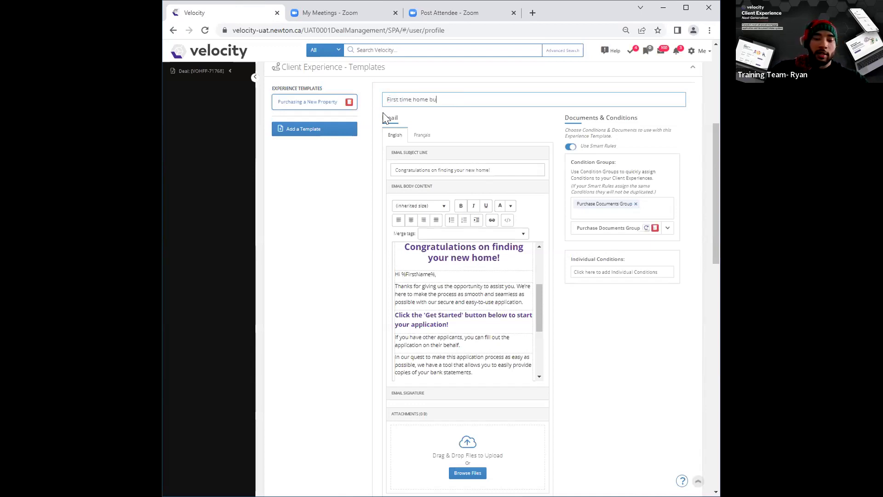
type("yers")
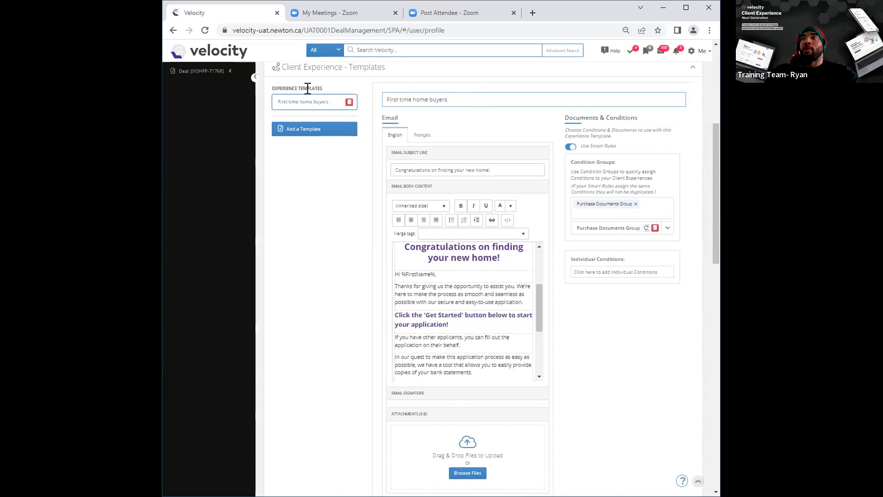
Copy the name 'First time home buyers' and paste it over the email subject line
left_click_drag(448, 99, 383, 100)
right_click(406, 102)
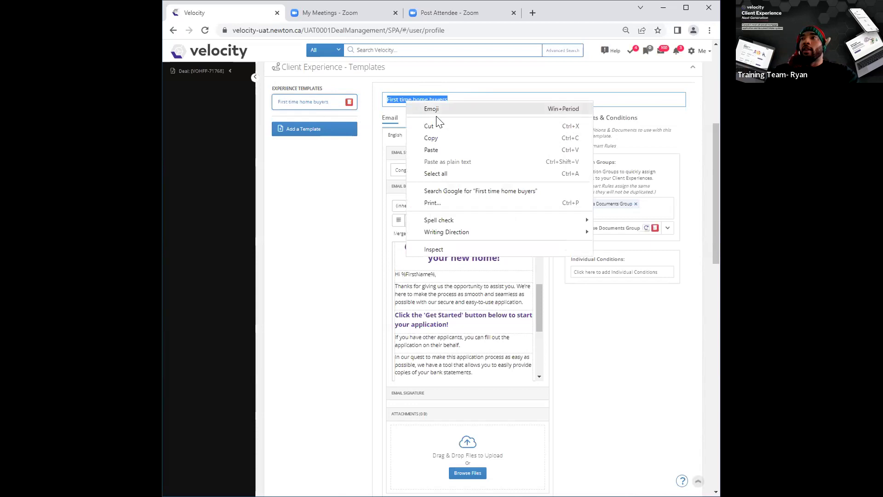
left_click(447, 138)
left_click_drag(509, 171, 361, 177)
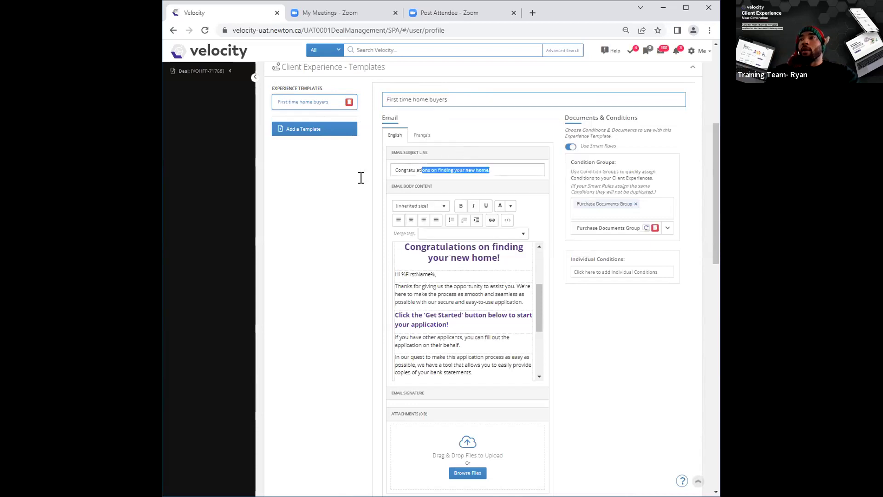
right_click(422, 169)
left_click(457, 217)
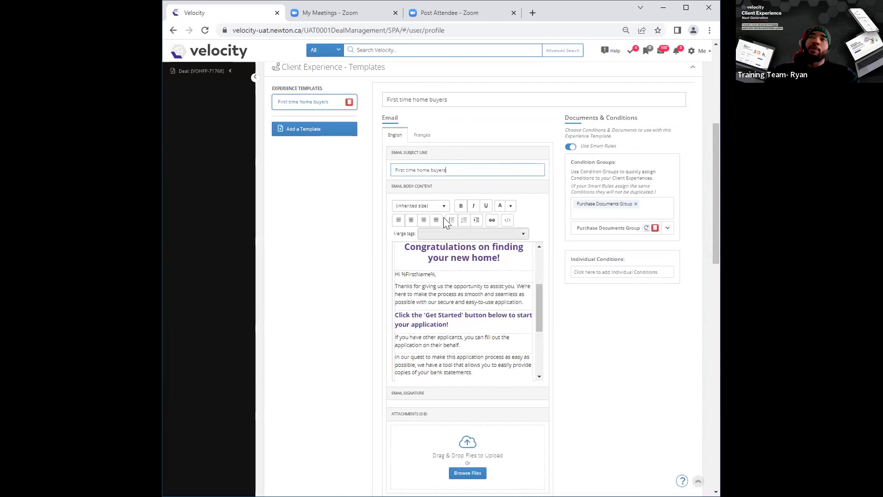
Add another template from the Purchasing a New Property preset
left_click(330, 137)
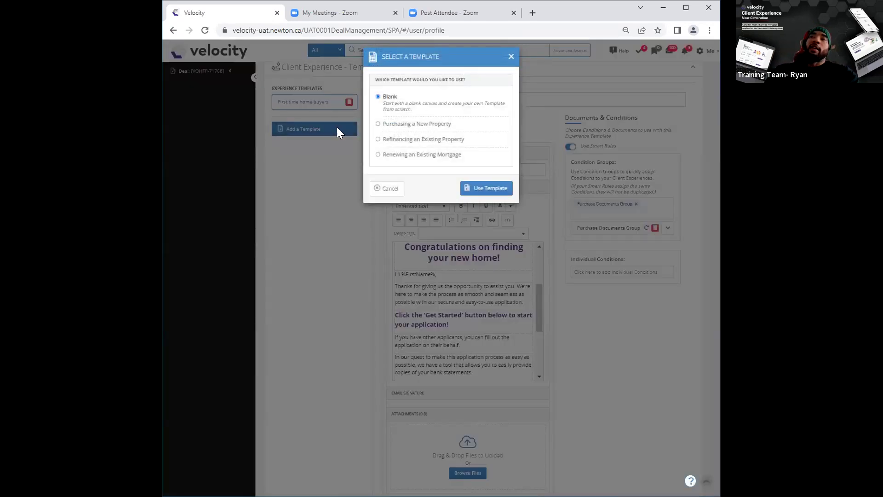
left_click(380, 125)
left_click(489, 187)
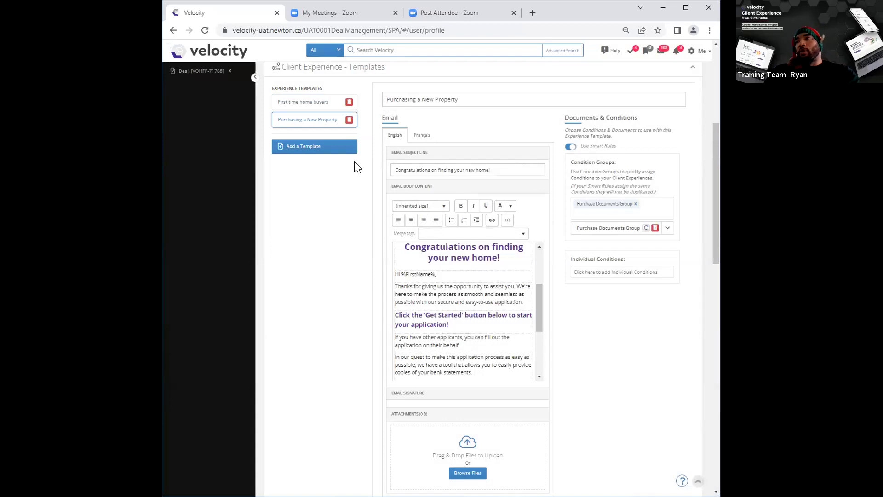
Add a Refinancing an Existing Property template with subject 'Let's refinance your property!'
left_click(328, 154)
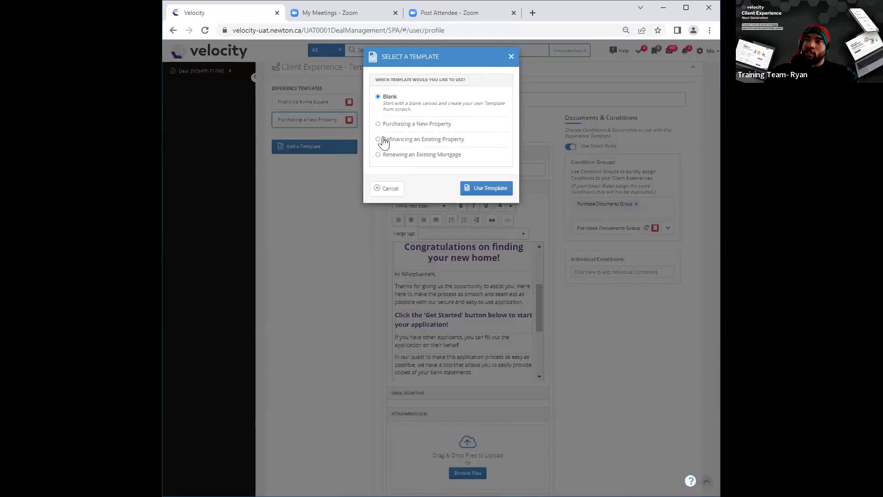
left_click(420, 143)
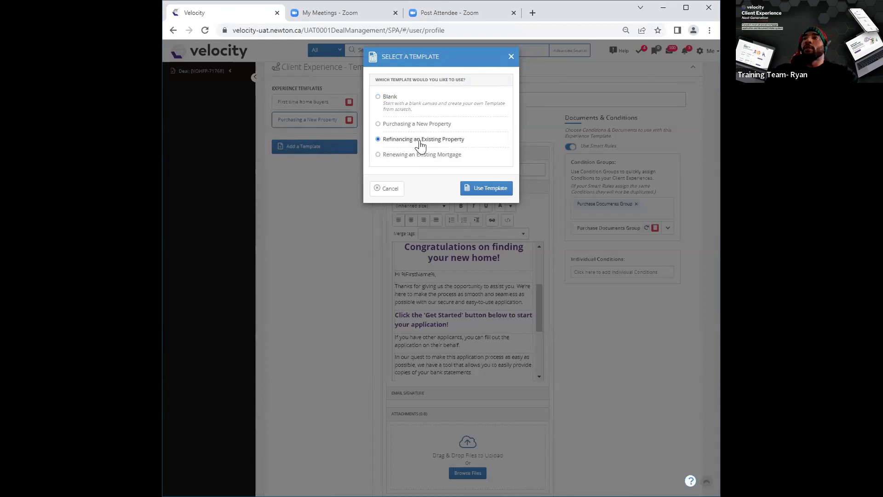
left_click(484, 191)
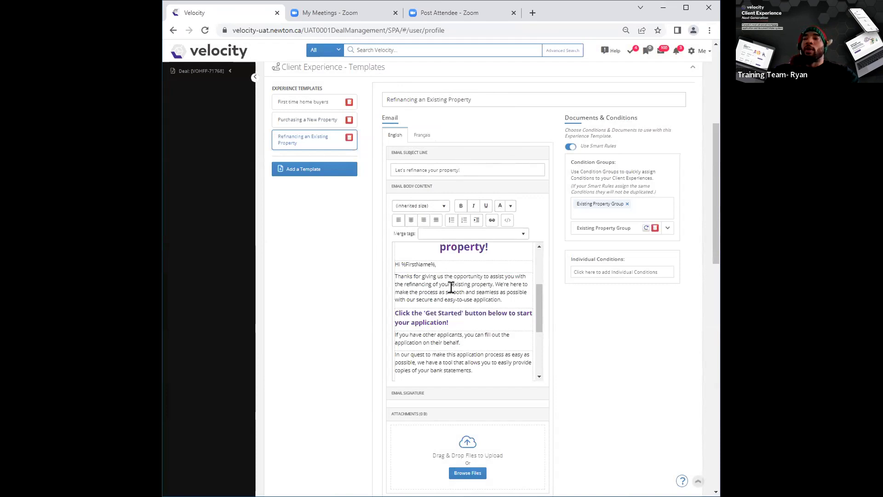
scroll(450, 284, "up", 3)
scroll(460, 303, "down", 3)
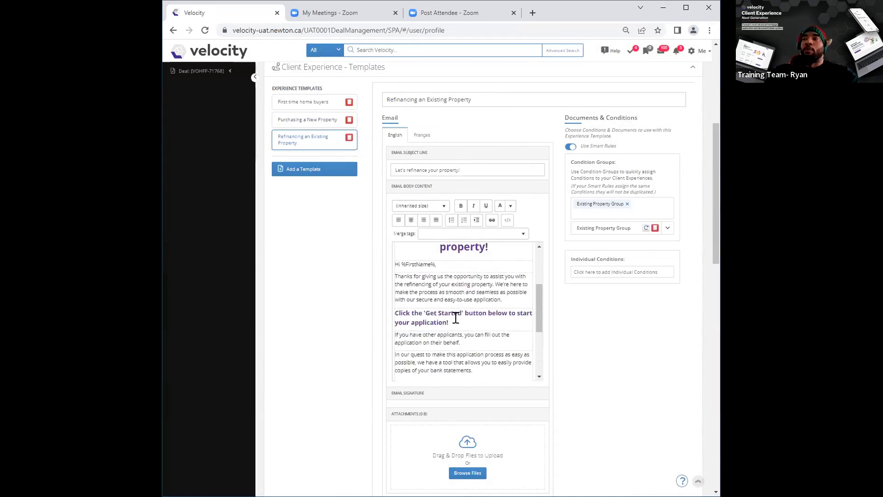
Add a Renewing an Existing Mortgage template with subject 'Let's renew your mortgage!'
left_click(319, 174)
left_click(411, 156)
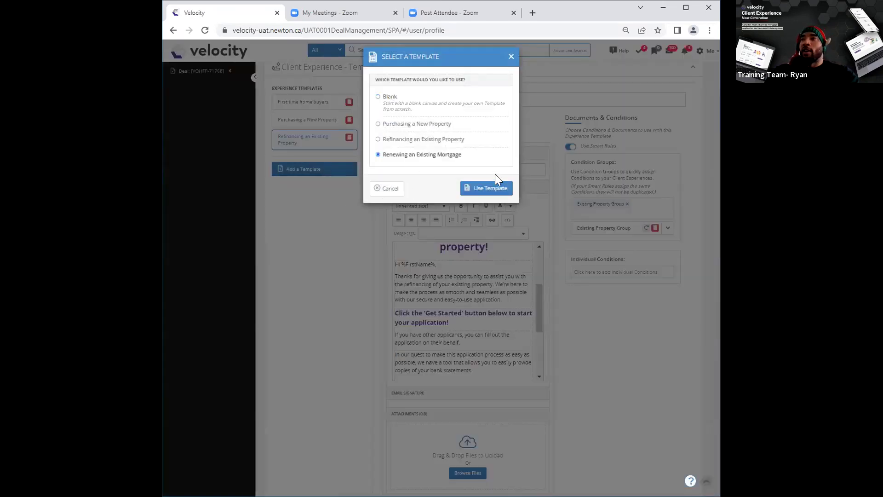
left_click(475, 192)
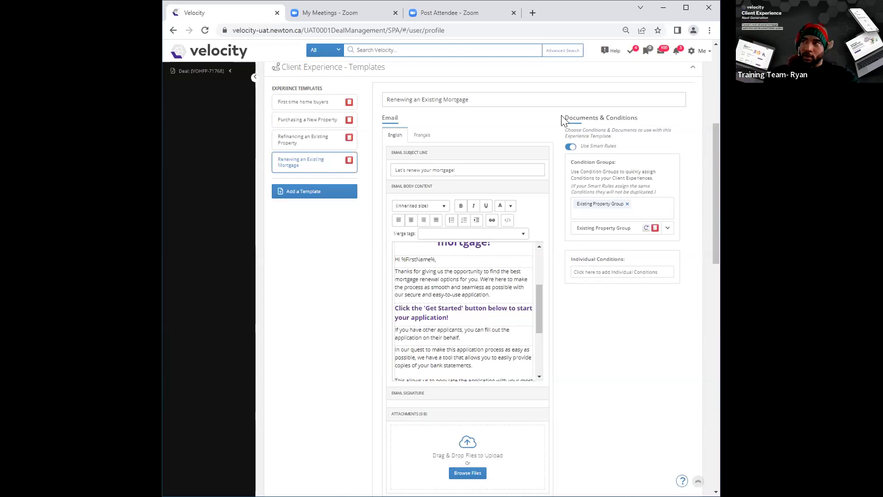
left_click_drag(564, 118, 643, 116)
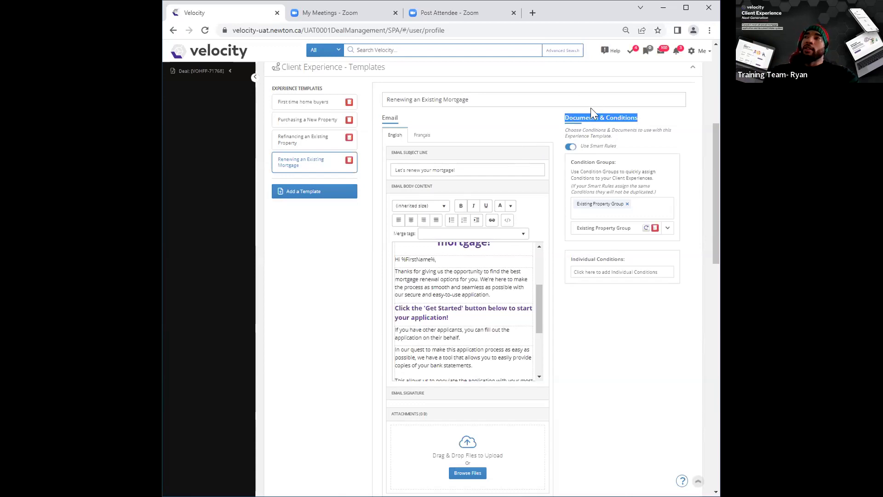
left_click(604, 165)
left_click_drag(617, 163, 568, 162)
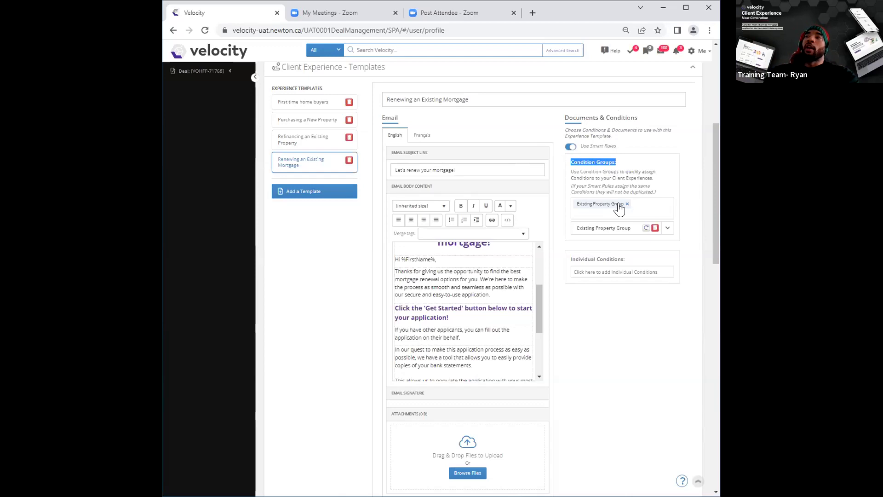
mouse_move(616, 202)
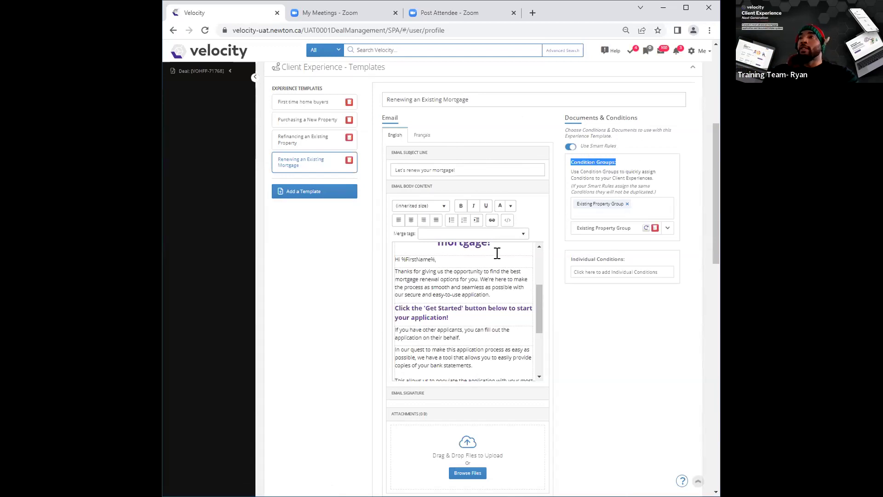
Scroll to Conditions & Documents and expand Condition Groups to list Purchase, Rental and Existing Property
scroll(491, 258, "down", 1)
scroll(491, 258, "down", 3)
scroll(575, 276, "down", 5)
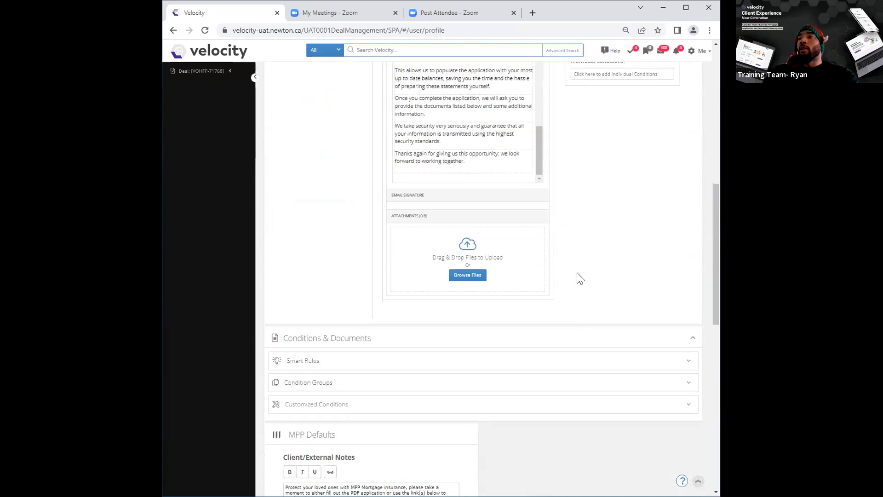
scroll(578, 276, "down", 2)
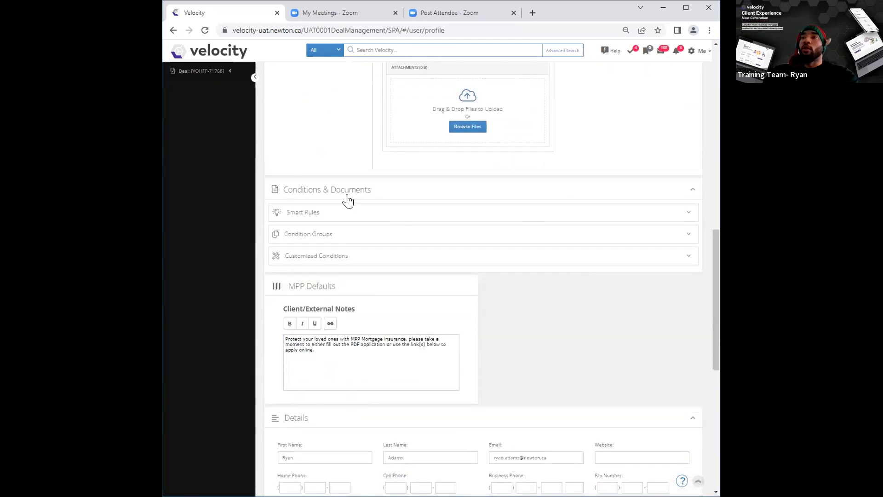
left_click(670, 192)
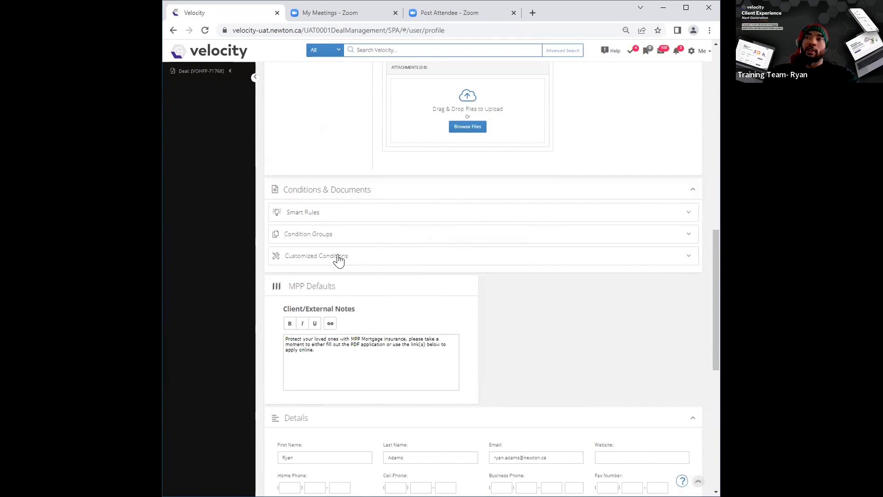
left_click(596, 239)
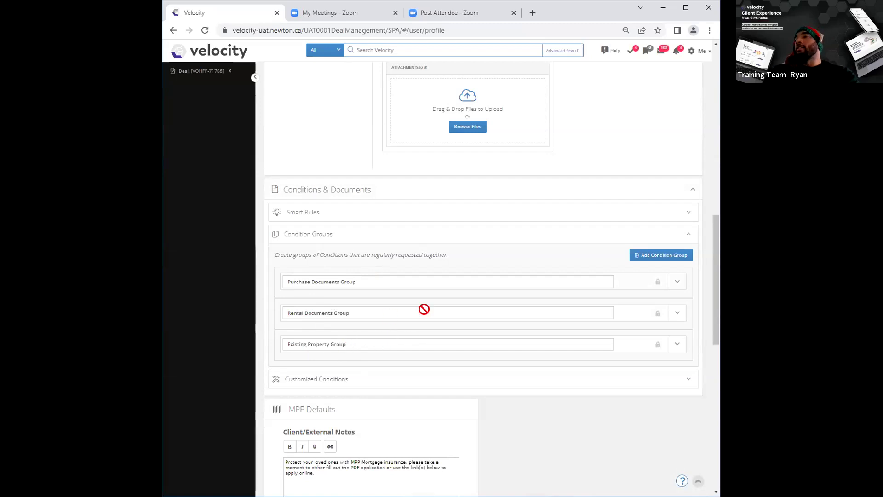
Inspect the conditions in the Purchase Documents and Existing Property groups, then collapse both again
scroll(463, 262, "up", 8)
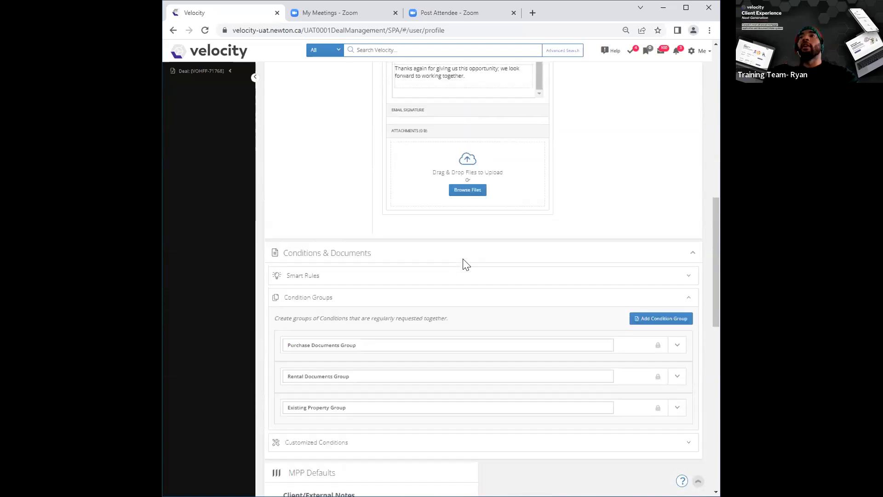
scroll(466, 258, "up", 1)
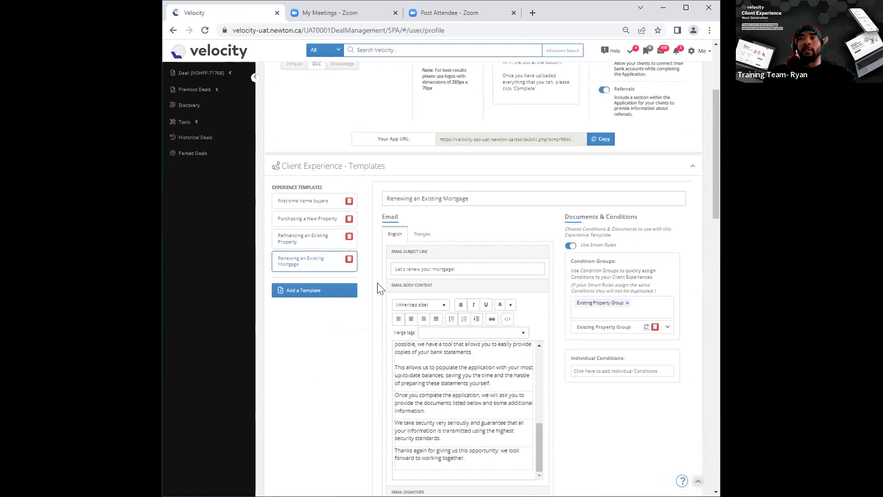
scroll(382, 307, "down", 8)
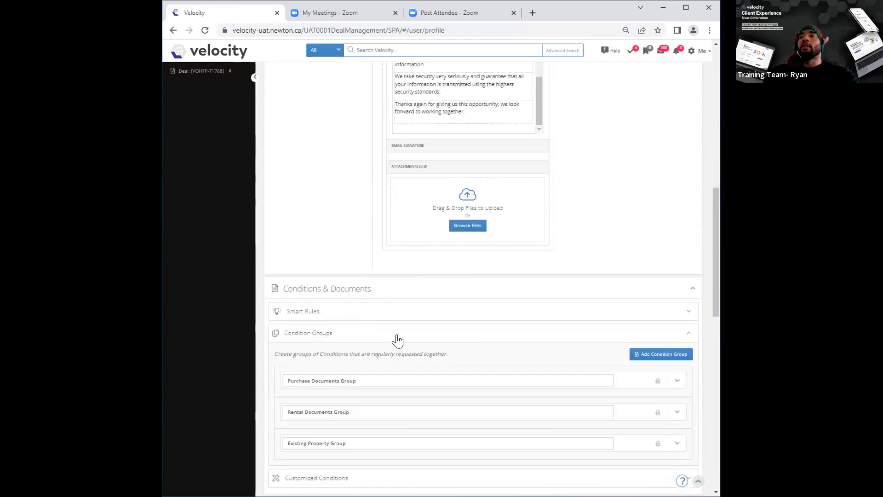
scroll(395, 341, "down", 2)
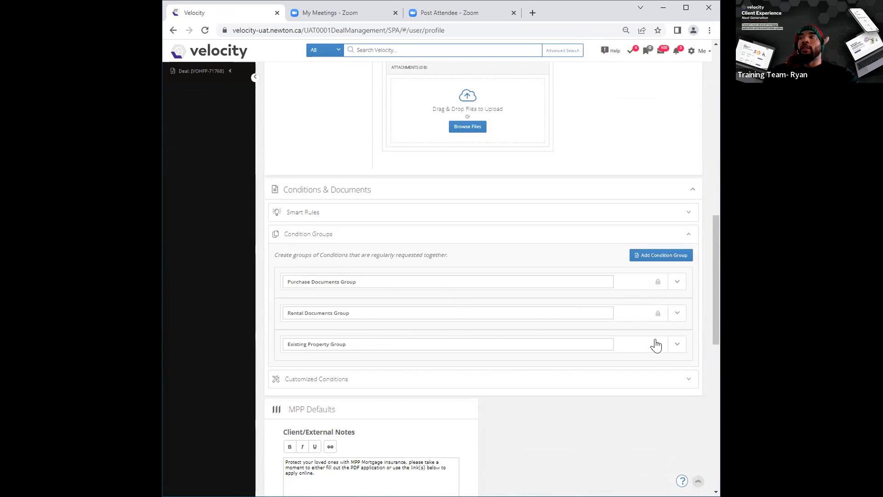
left_click(676, 284)
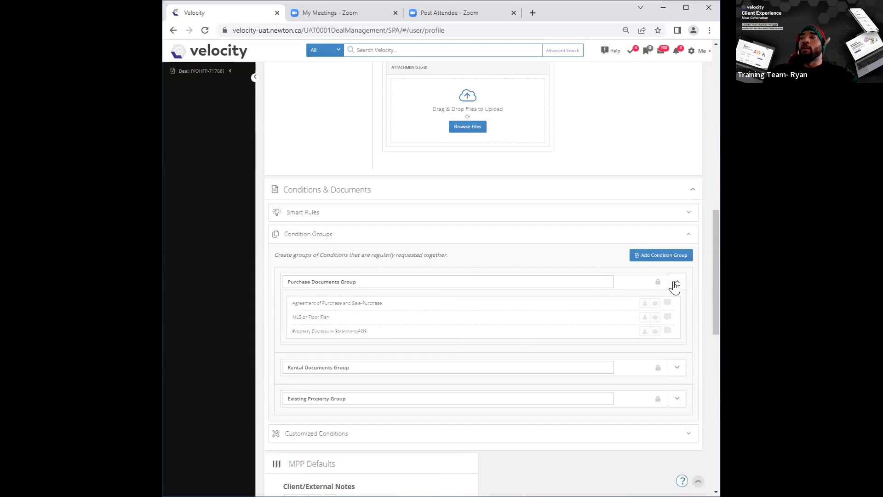
left_click(677, 283)
left_click(678, 346)
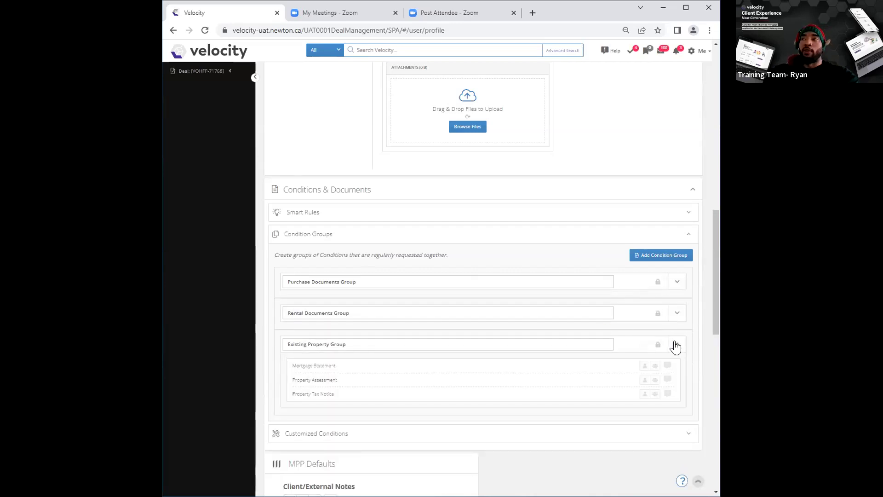
left_click(676, 345)
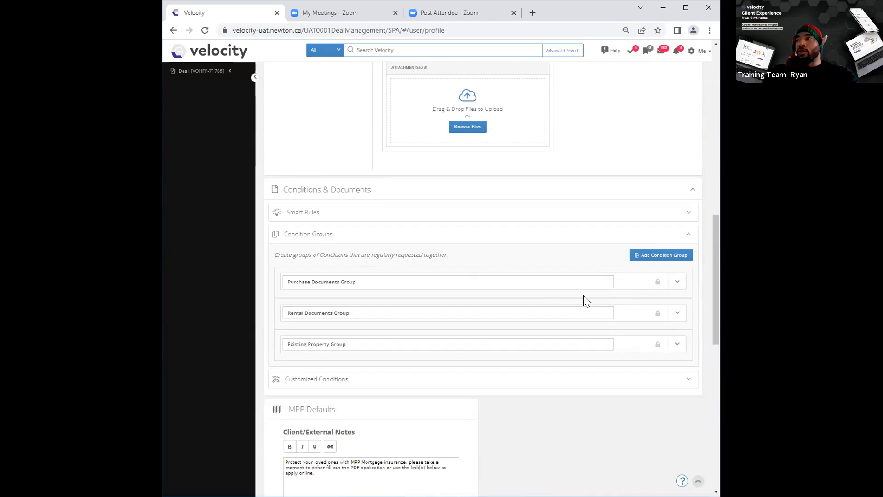
scroll(520, 294, "up", 8)
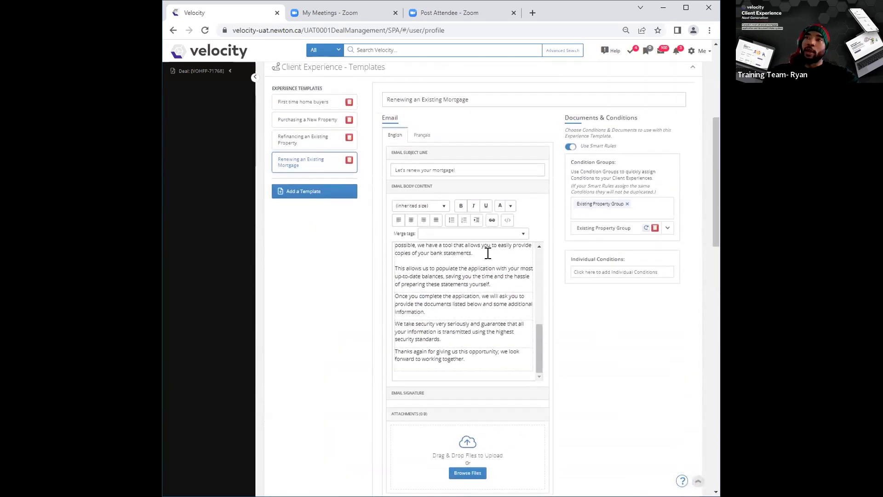
Remove the Purchase Documents Group tag from the First time home buyers template
left_click(325, 104)
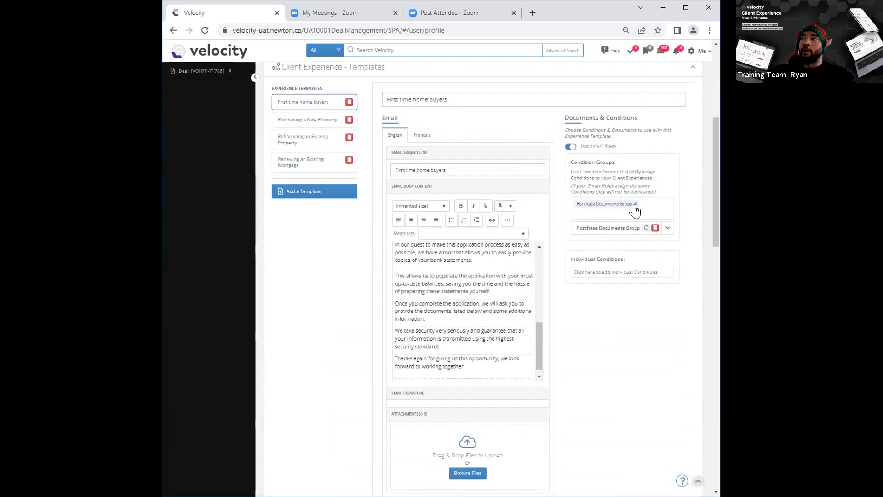
left_click(636, 204)
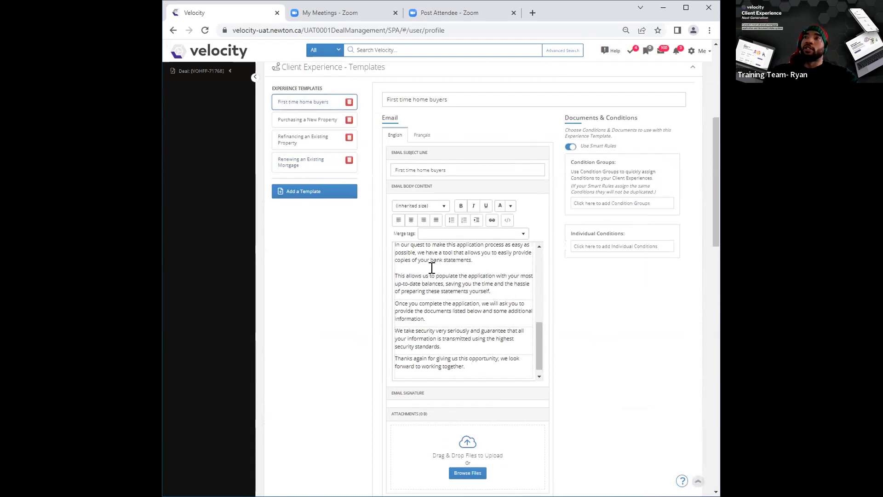
scroll(432, 267, "down", 10)
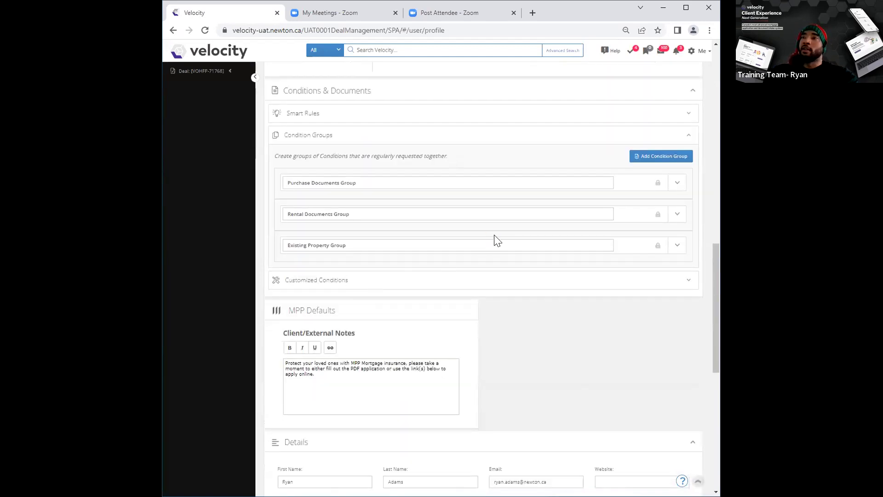
Add a new condition group named 'First time home buyers'
left_click(666, 162)
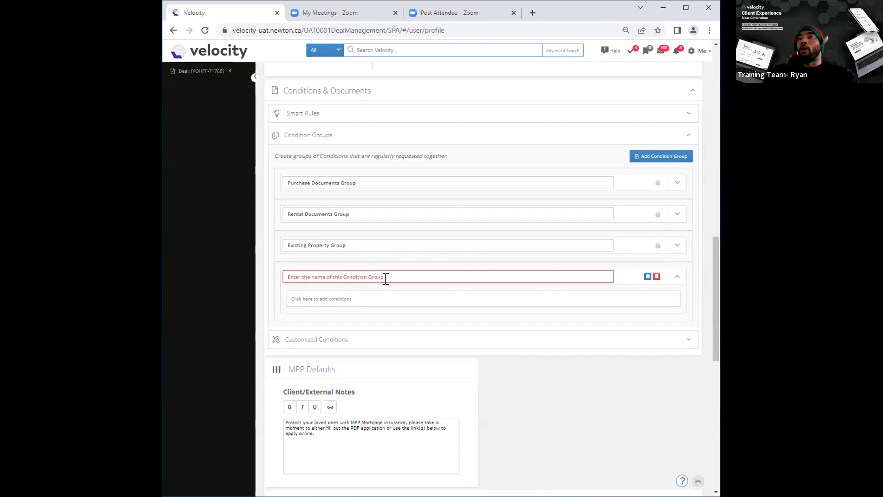
left_click(321, 277)
type("First t")
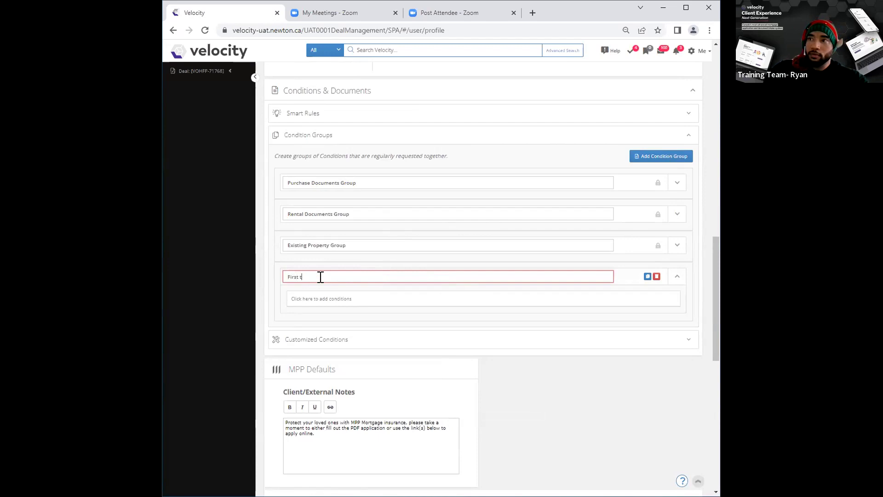
type("ime hom")
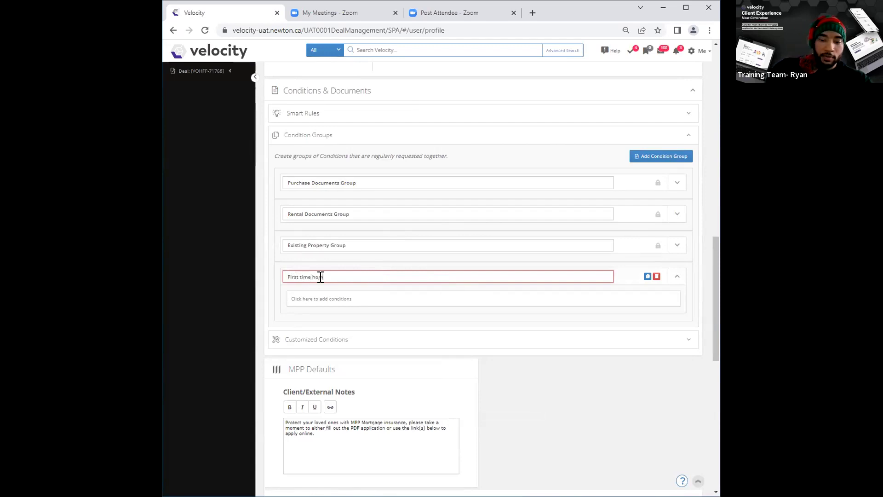
type("e bu")
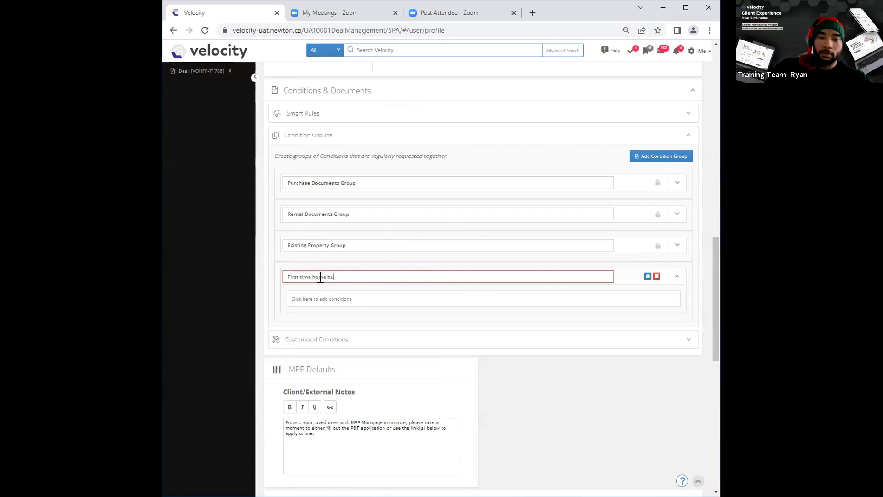
type("yers")
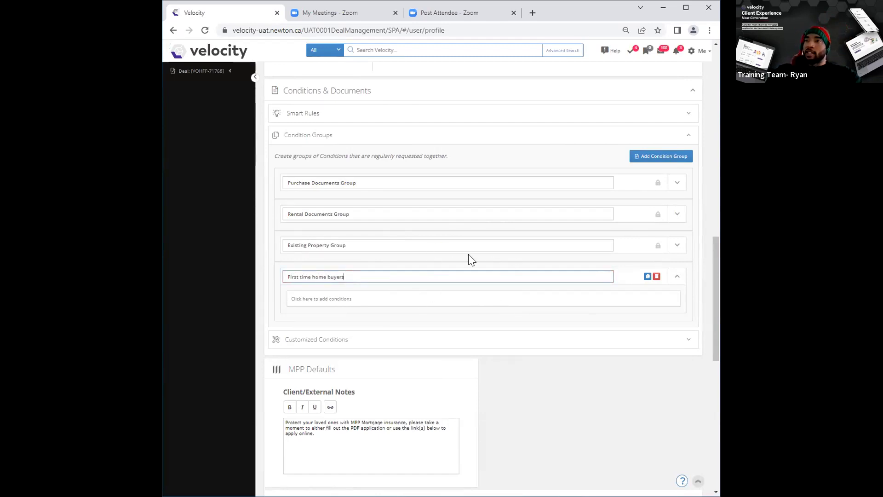
Add Pay Stub, Letter of Employment, T4 and NOA conditions to the new group
left_click(336, 298)
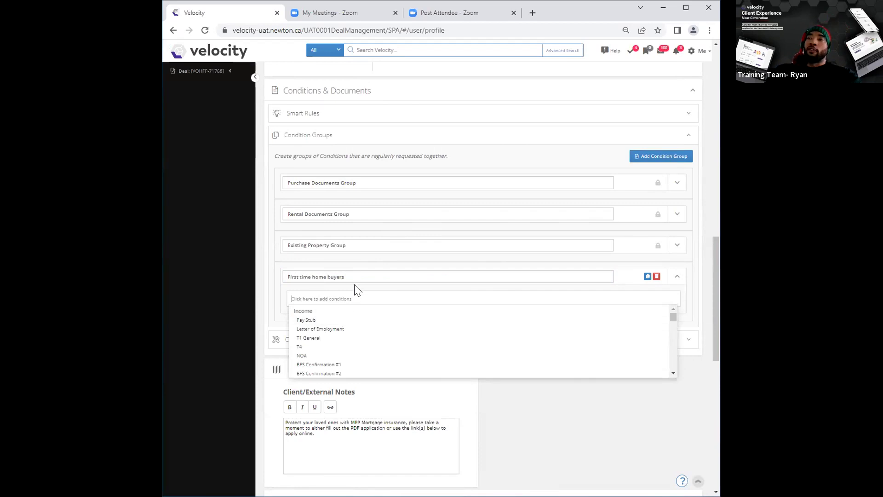
left_click(305, 320)
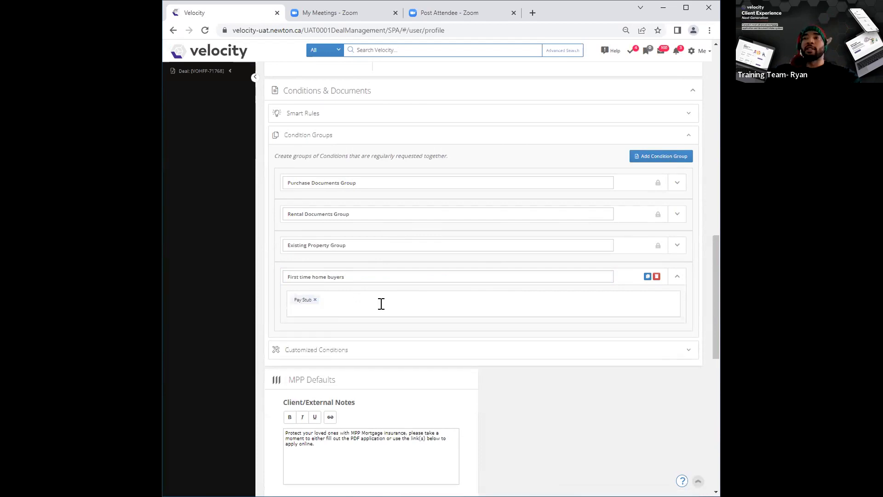
left_click(307, 309)
left_click(320, 331)
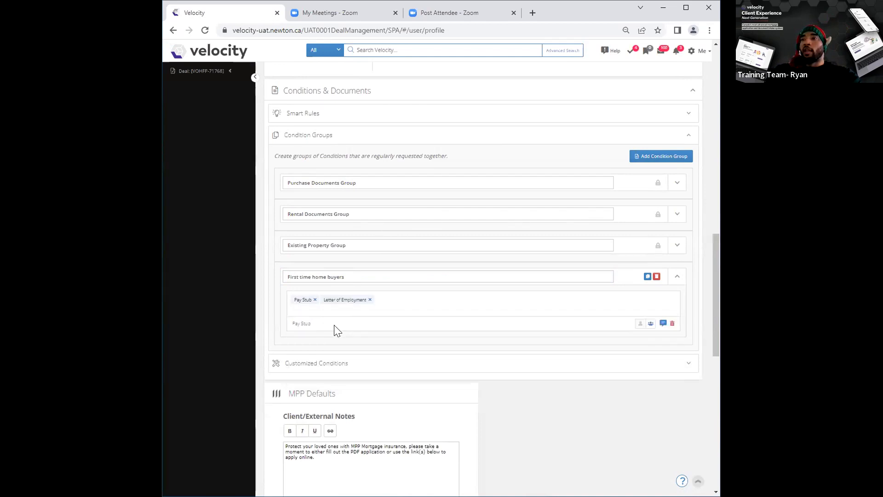
left_click(308, 306)
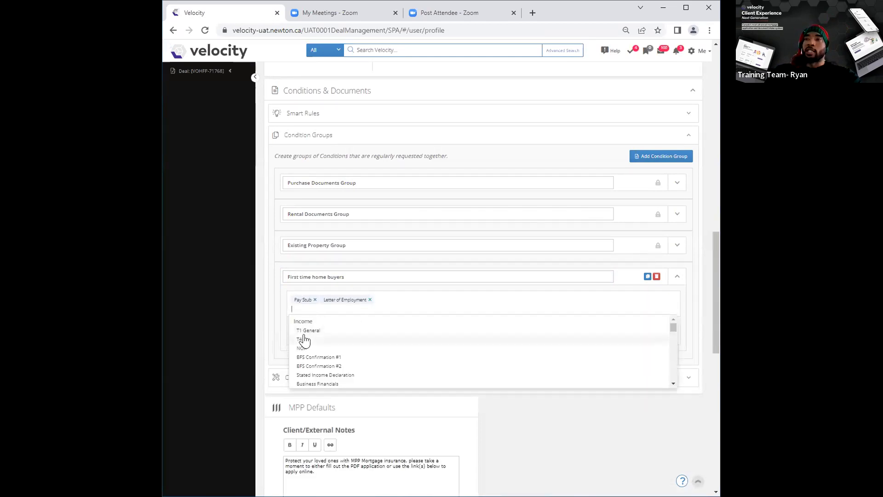
left_click(303, 339)
left_click(313, 309)
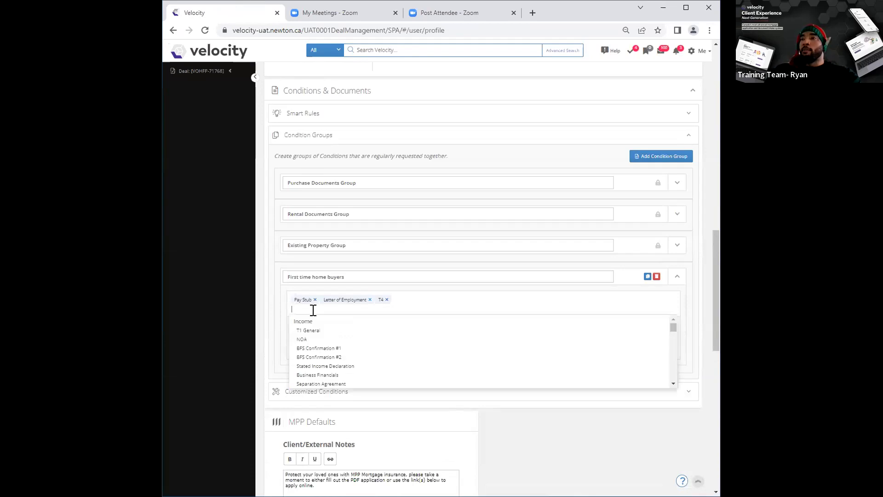
left_click(315, 339)
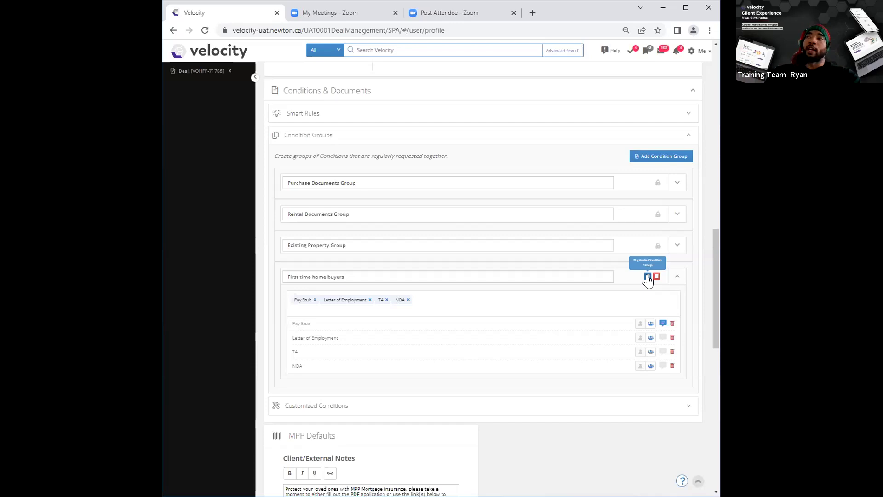
Duplicate the First time home buyers group, rename it 'Pre appovals', and add T1 General
left_click(648, 277)
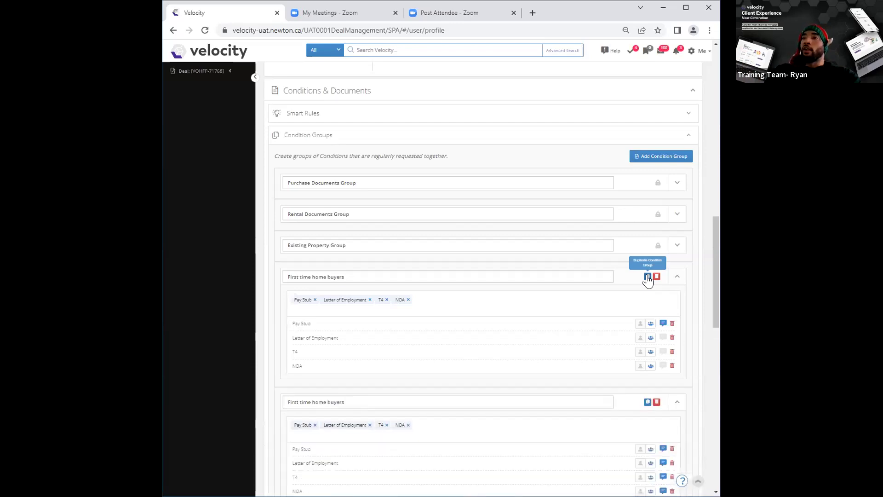
scroll(386, 296, "down", 3)
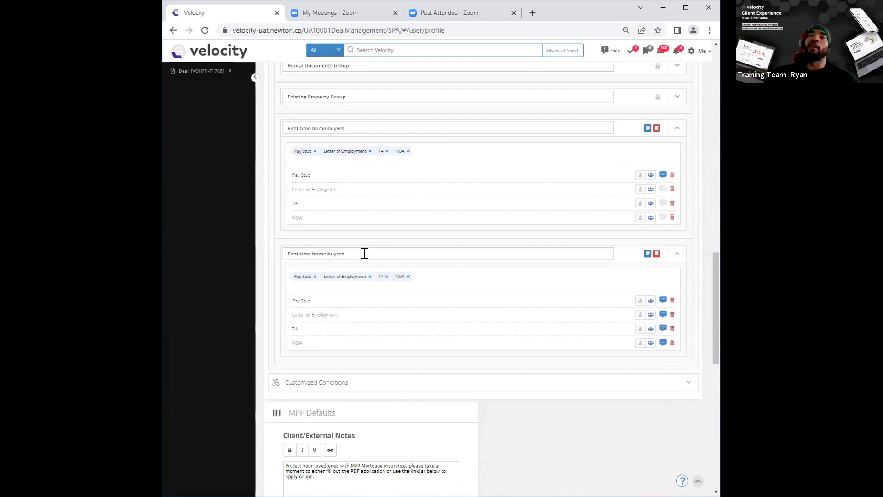
left_click_drag(353, 252, 184, 249)
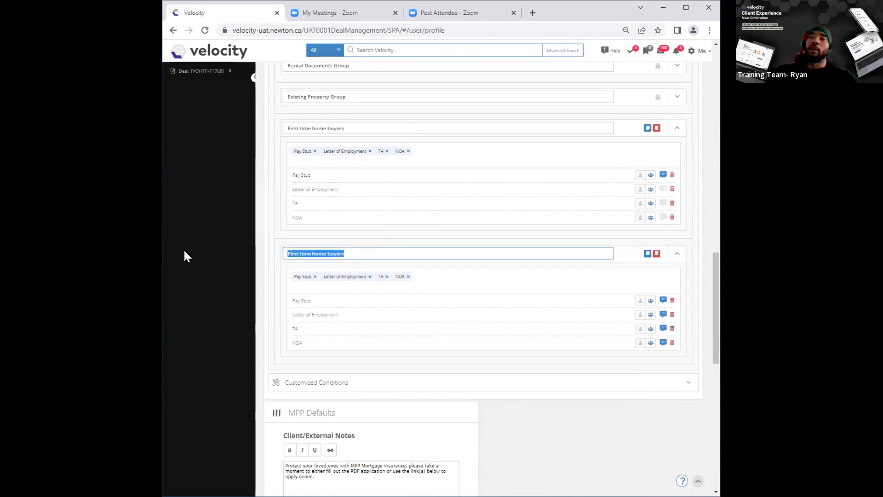
type("Pre")
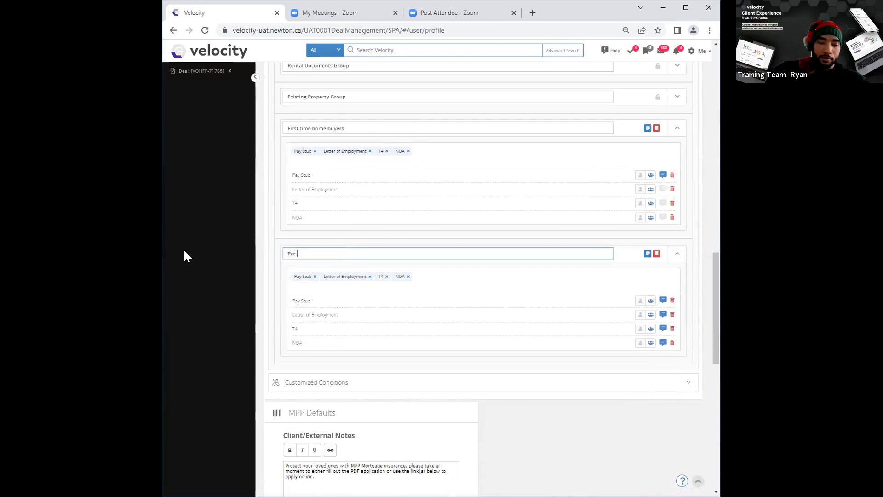
type(" app")
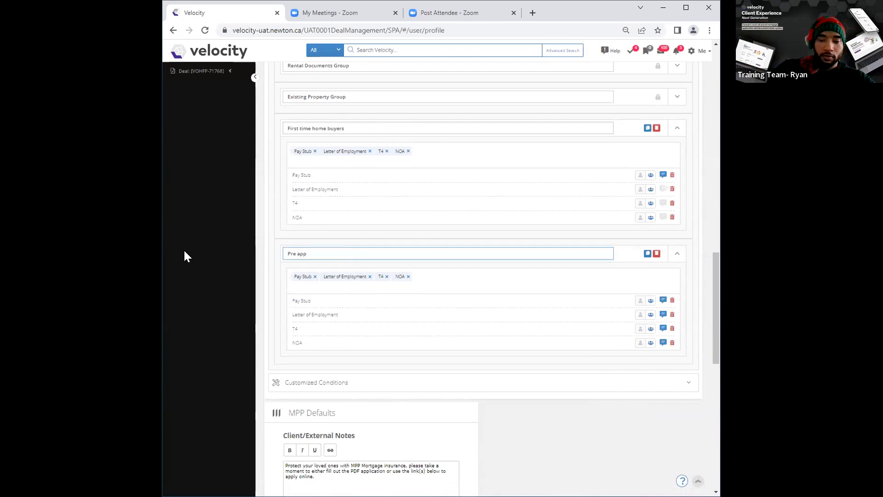
type("ovals")
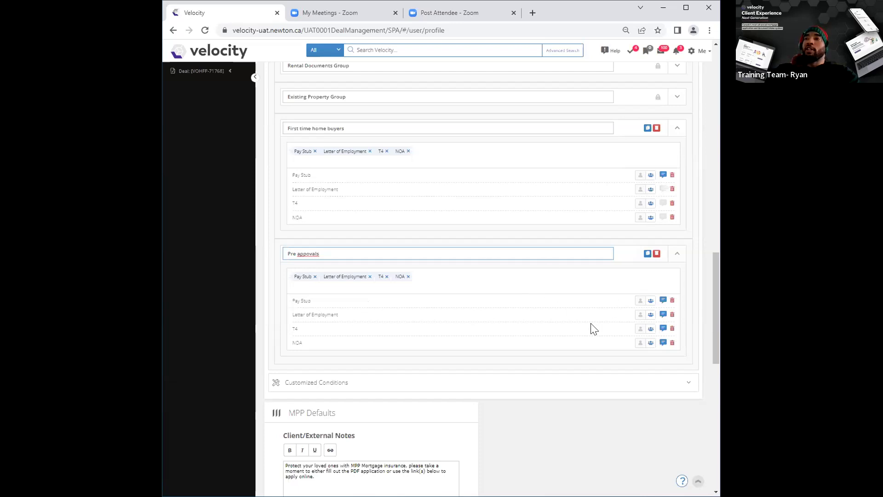
left_click(673, 329)
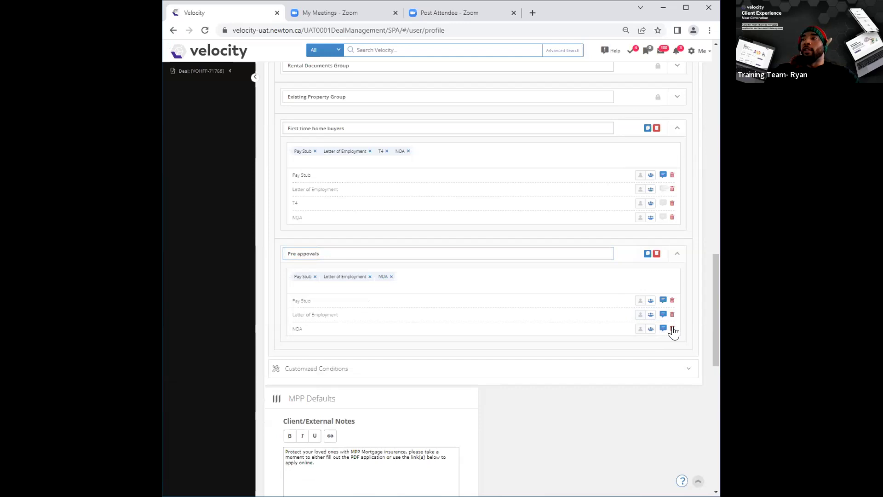
left_click(357, 287)
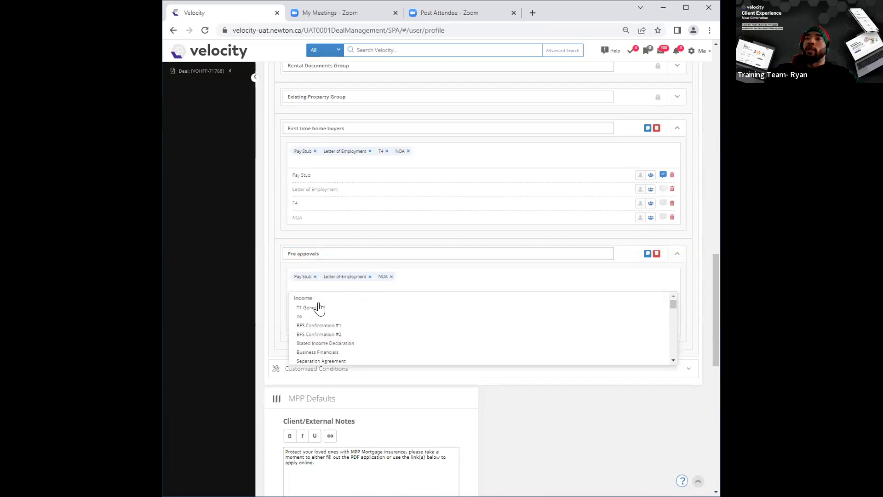
left_click(374, 307)
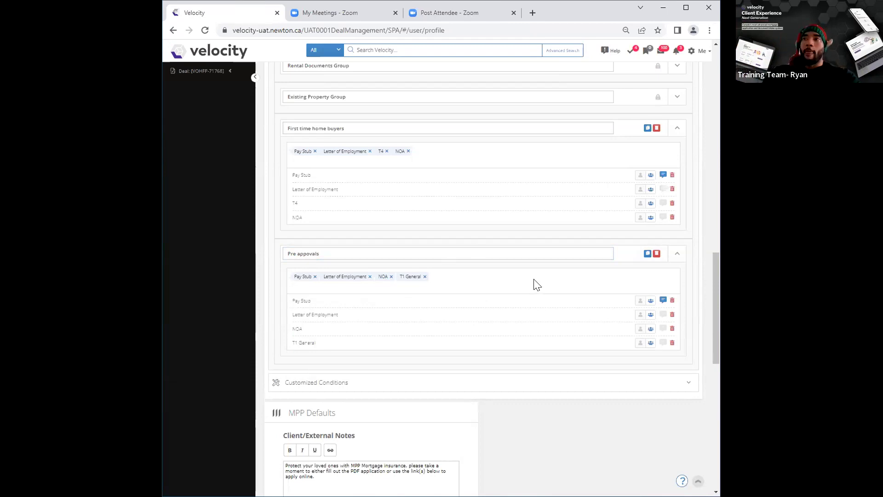
Collapse the Condition Groups list and reload the profile page
scroll(554, 272, "up", 3)
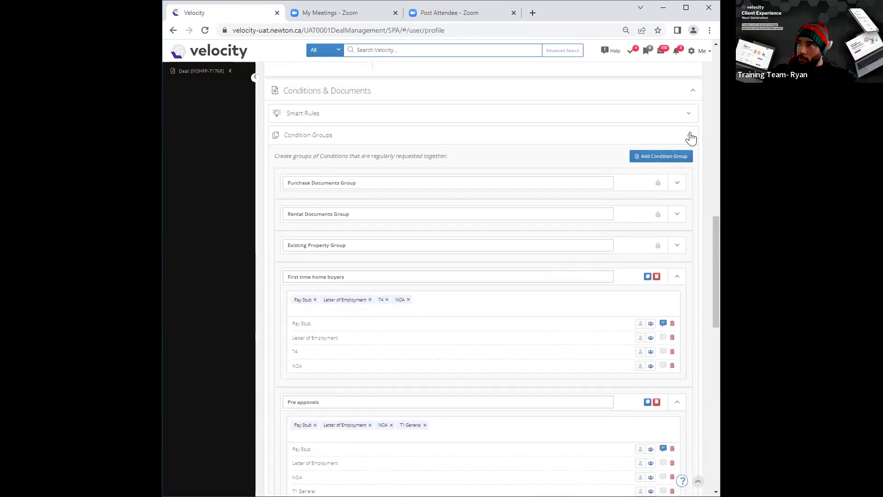
left_click(686, 135)
scroll(571, 179, "up", 10)
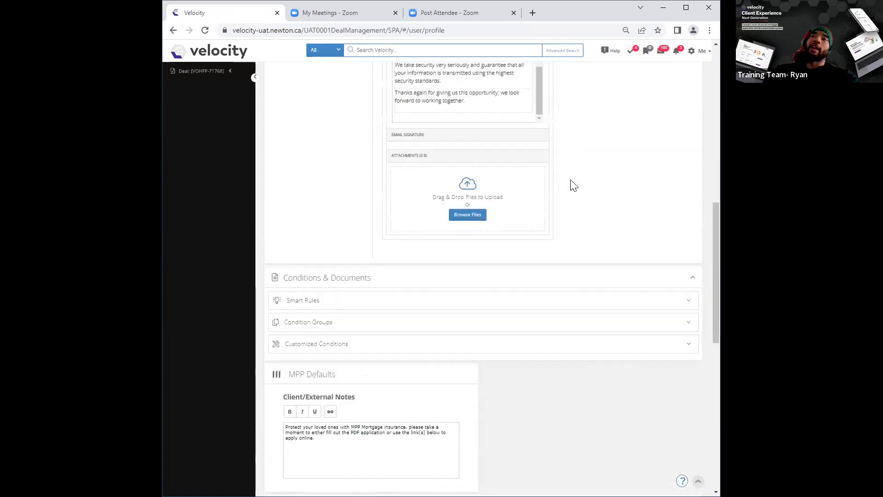
scroll(571, 179, "up", 1)
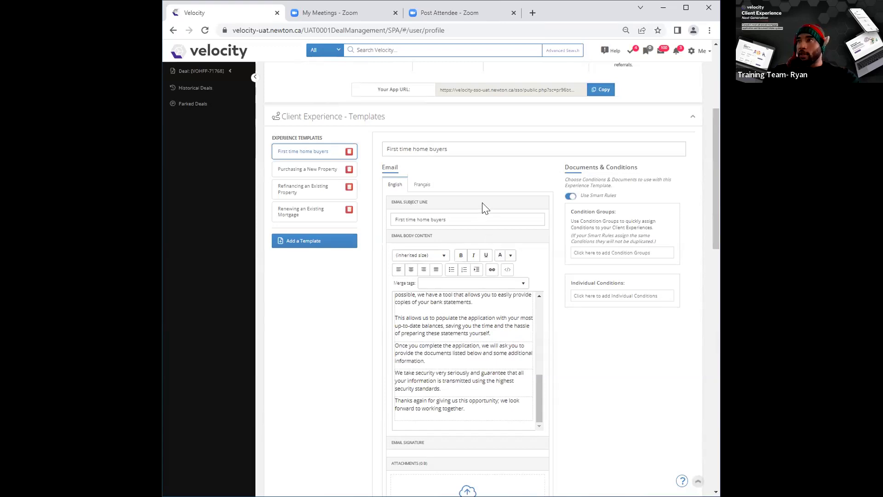
left_click(205, 29)
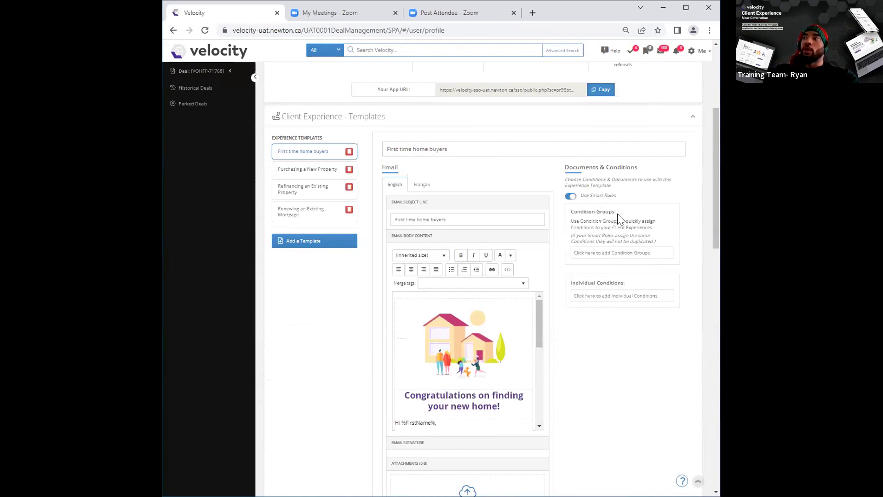
Assign the 'First time home buyers' condition group to the First time home buyers template
left_click(598, 253)
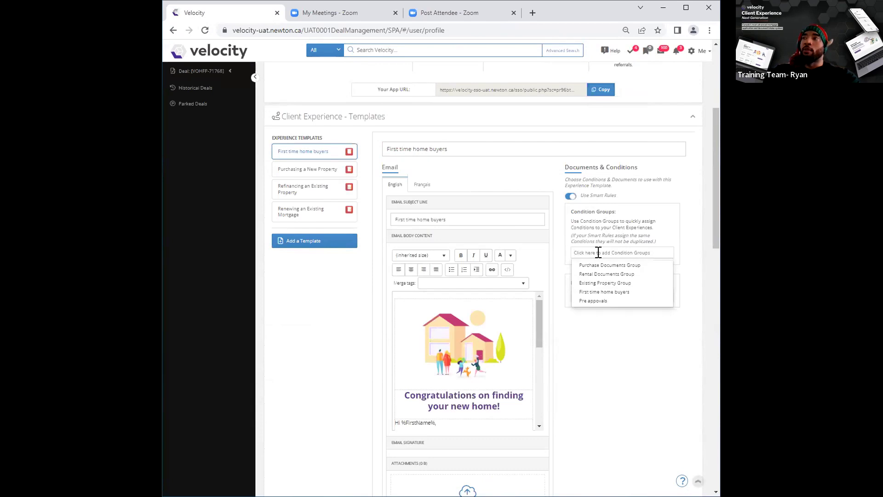
left_click(610, 293)
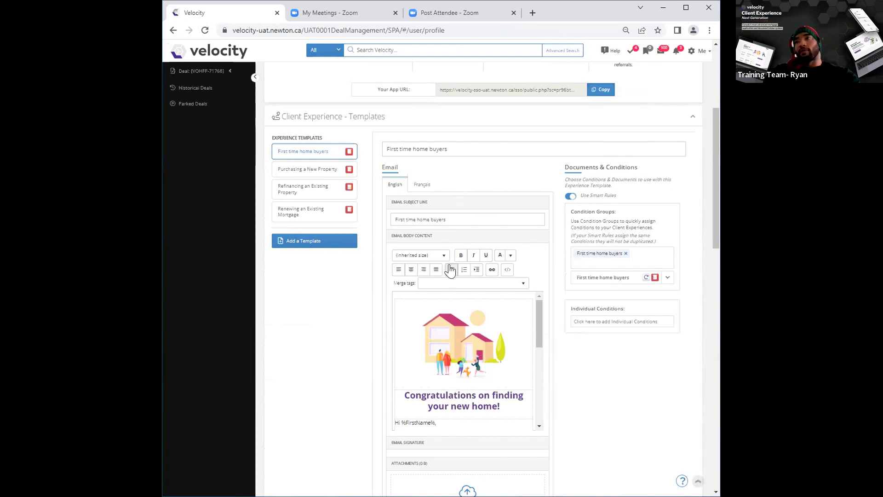
scroll(450, 270, "down", 8)
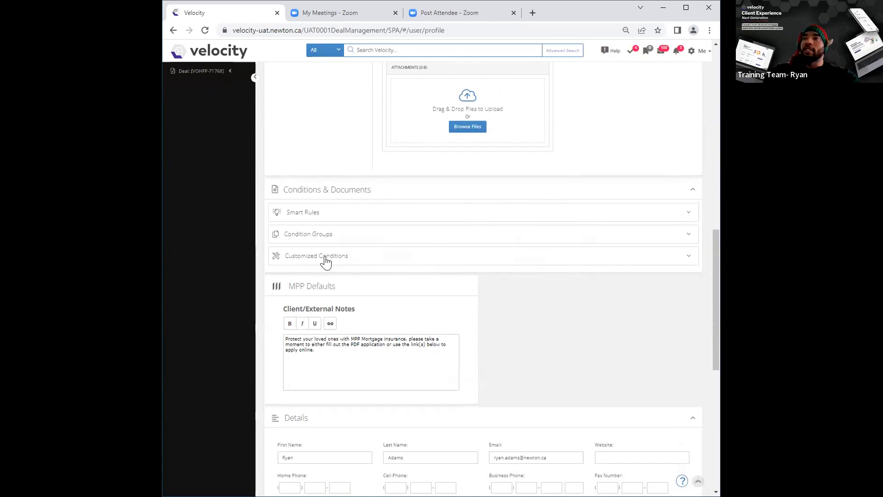
Expand Customized Conditions, glance at Generic Conditions, and open the empty Custom Conditions section
left_click(645, 260)
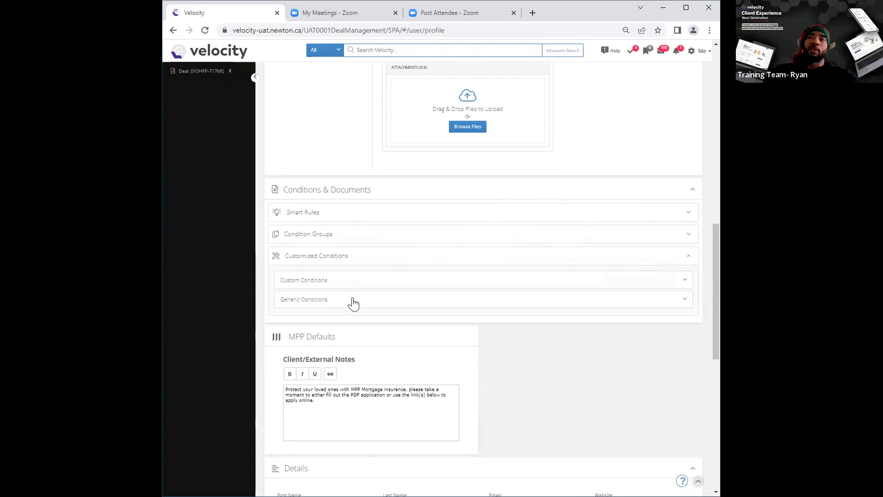
left_click(632, 305)
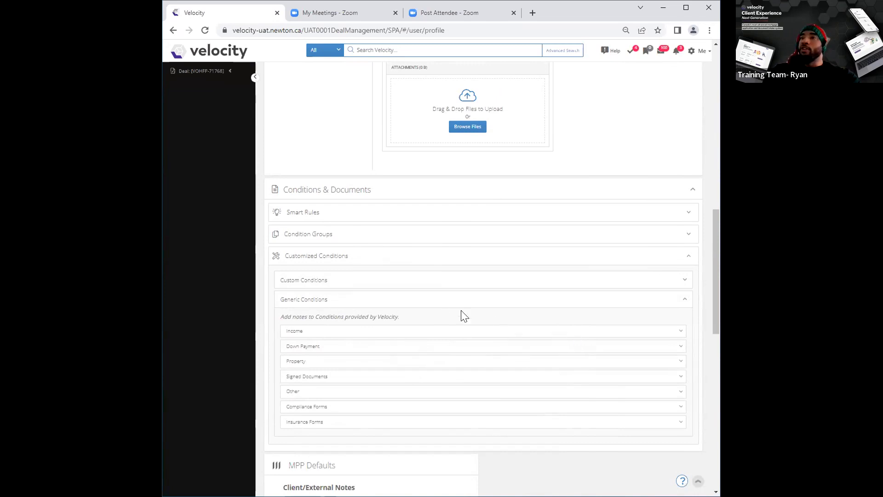
left_click(430, 302)
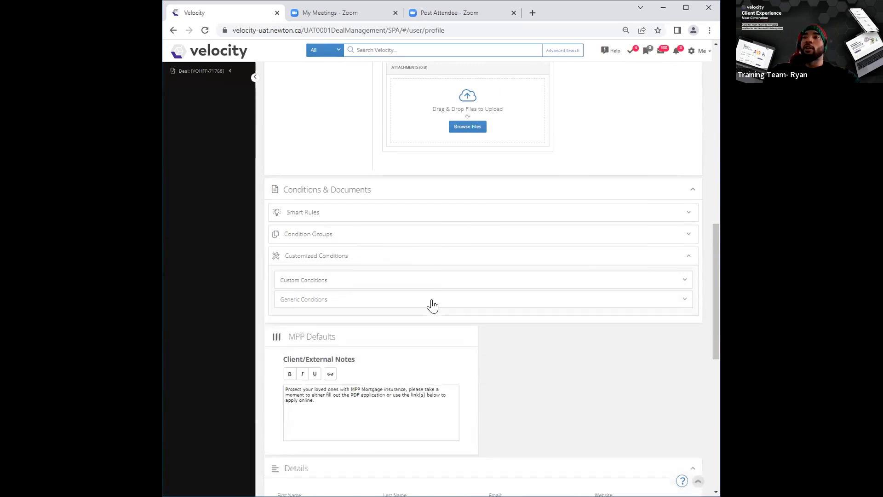
left_click(448, 282)
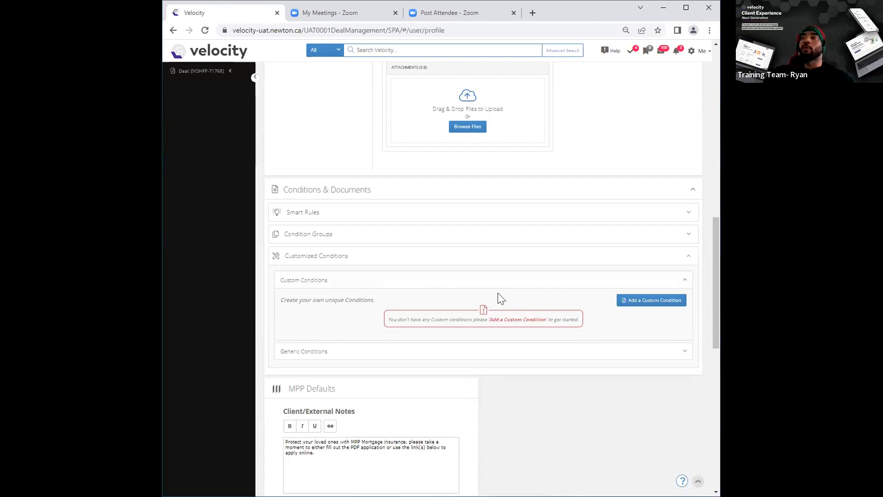
Add a custom condition named 'Passport' in the Other section
left_click(648, 301)
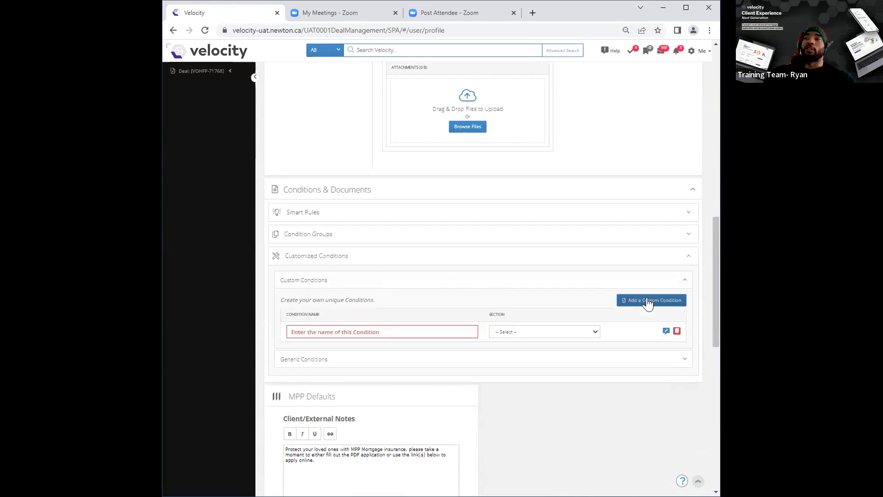
left_click(345, 331)
type("P")
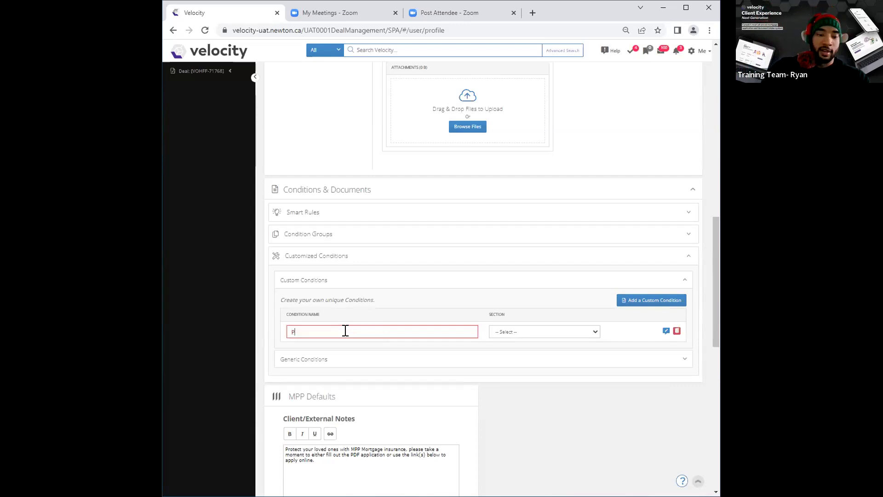
type("assport")
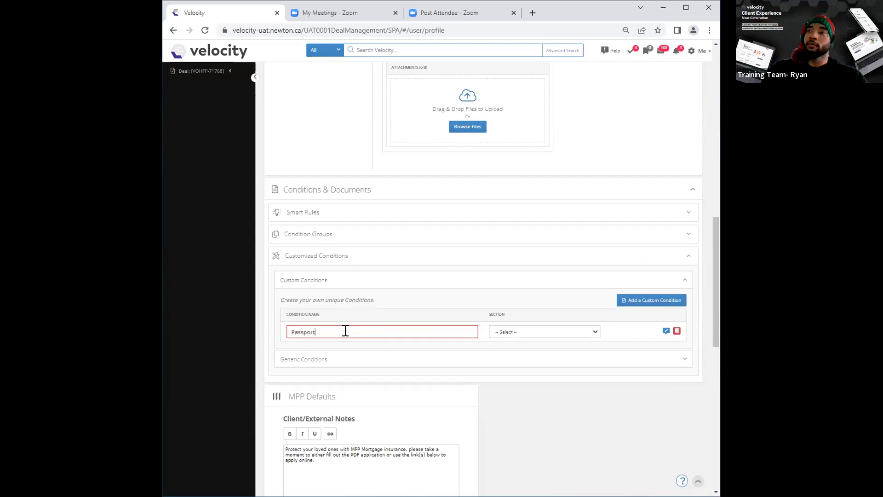
left_click(548, 332)
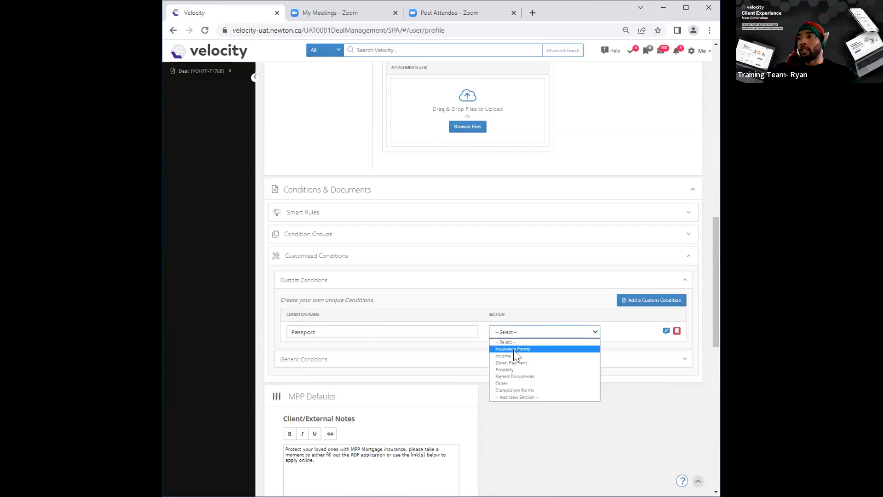
left_click(516, 384)
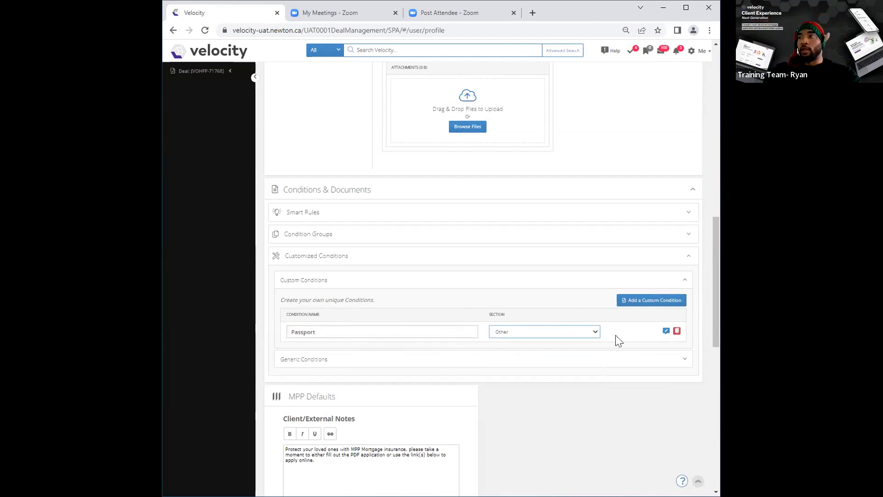
Save the Passport condition note with client message 'needs to be valid for 22 months'
left_click(665, 332)
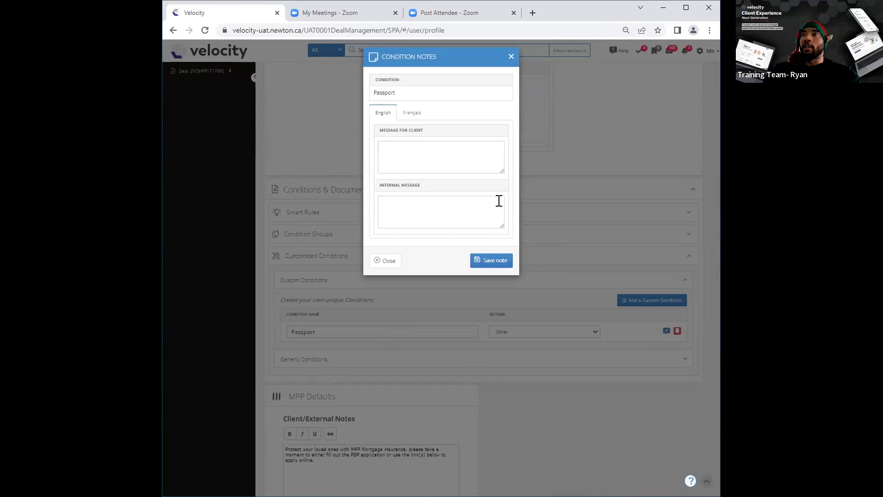
triple_click(465, 62)
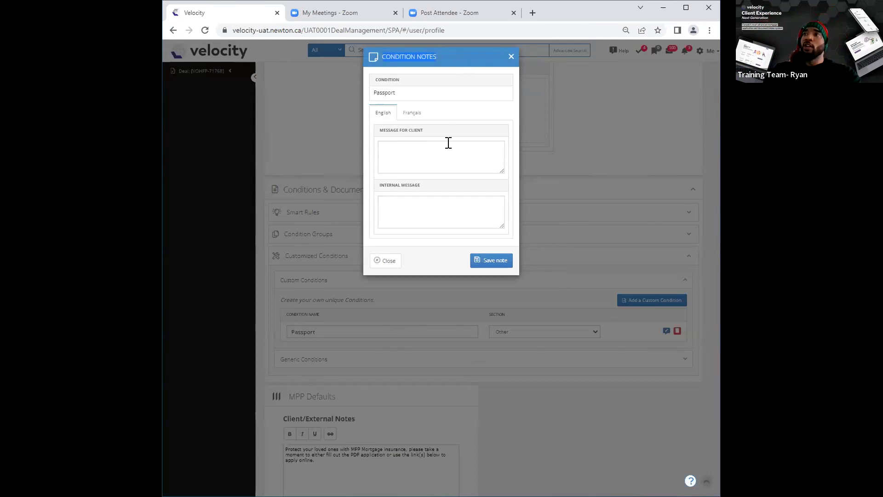
left_click(405, 147)
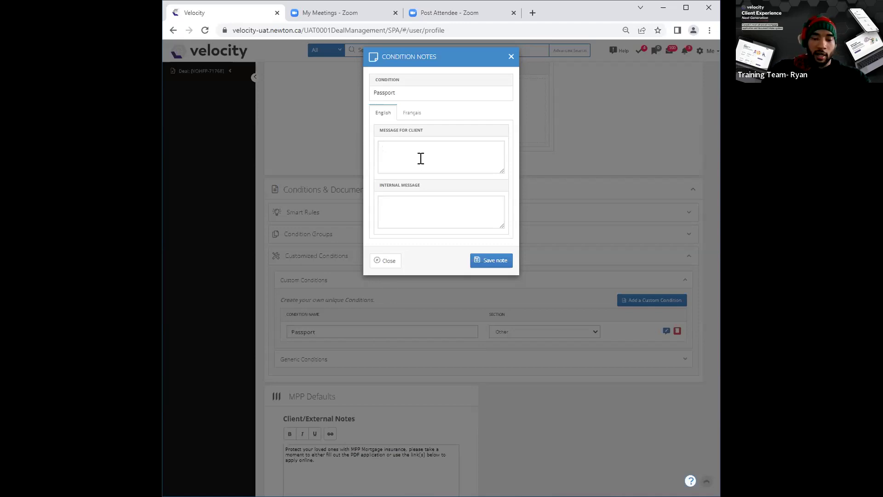
type("needs to ne")
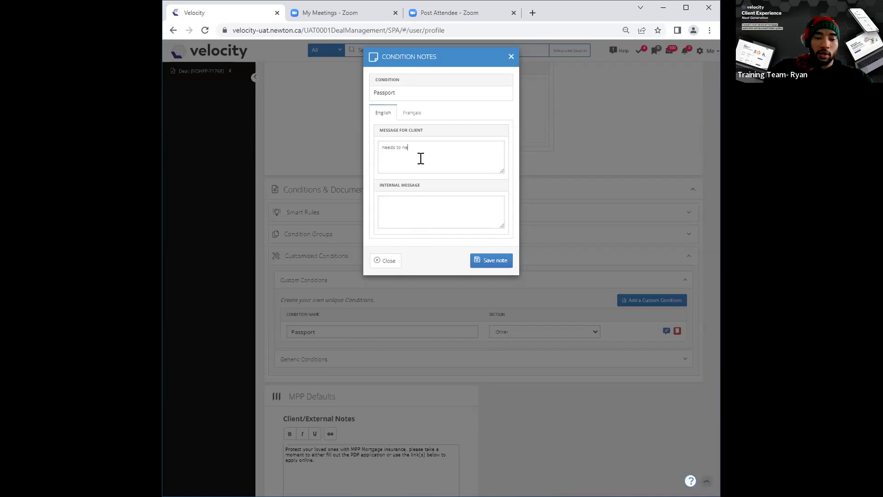
key("BackSpace")
key("BackSpace")
type("be ")
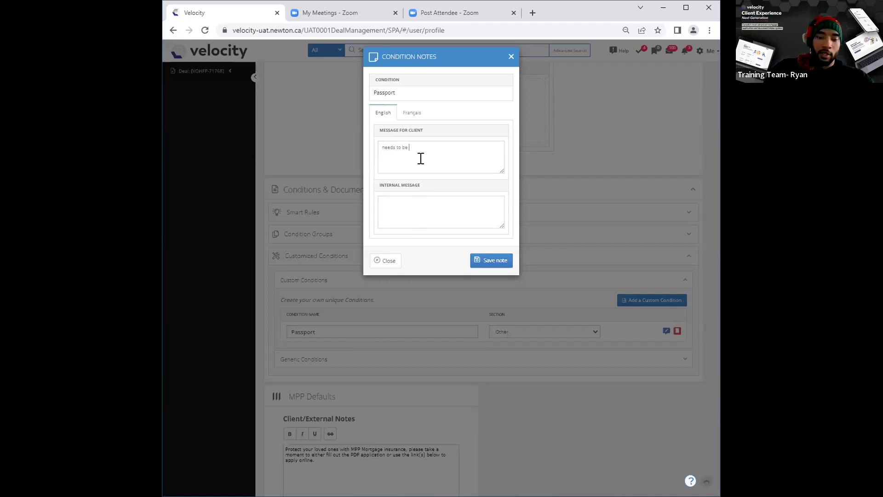
type("valid ")
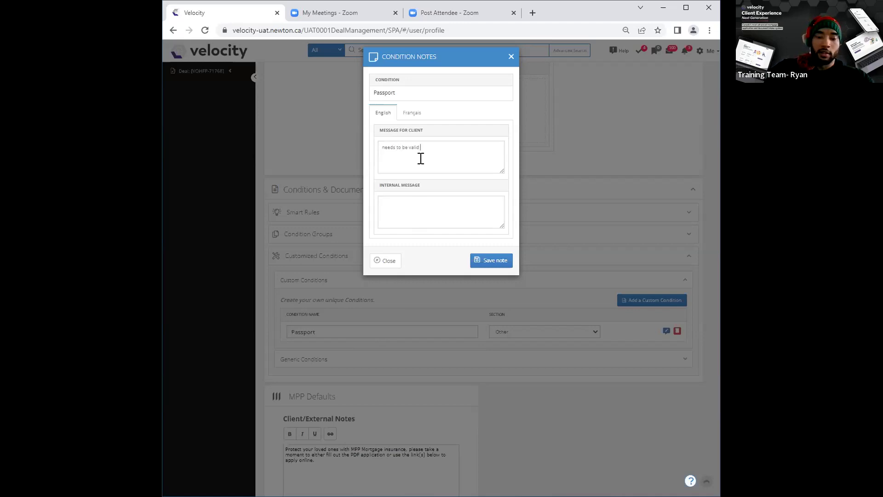
type("for 2")
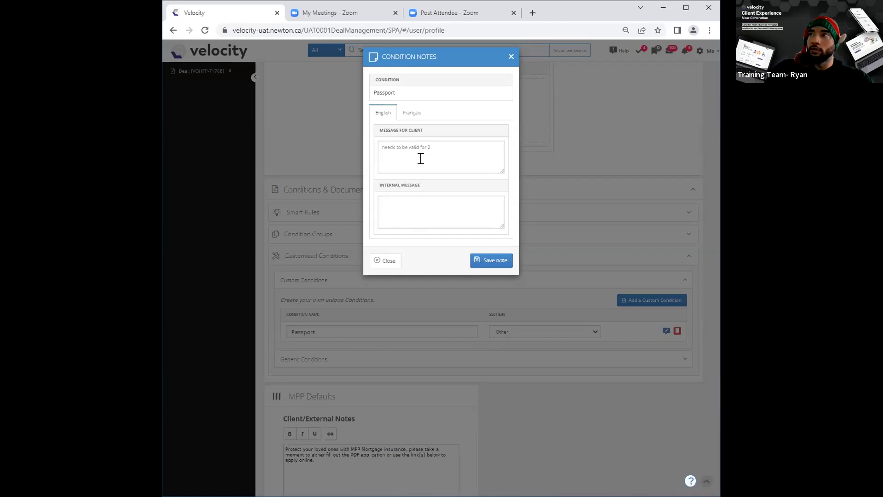
key("BackSpace")
type("12 mont")
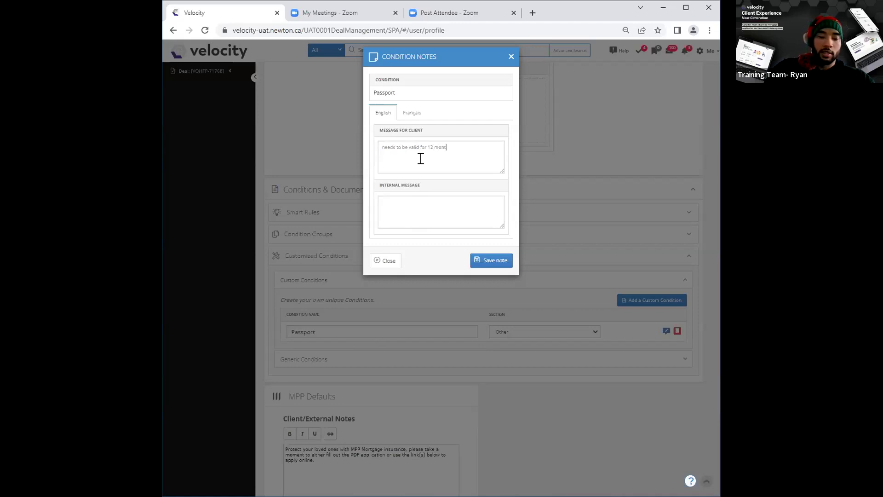
type("hs")
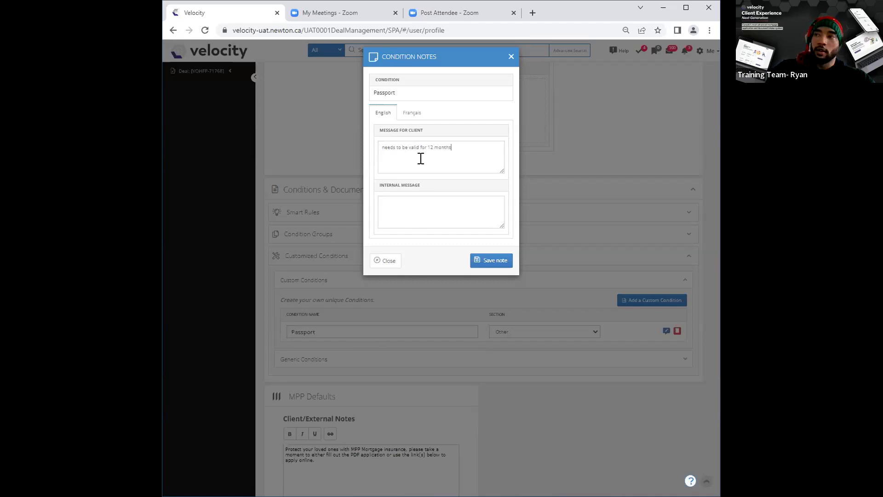
left_click(487, 263)
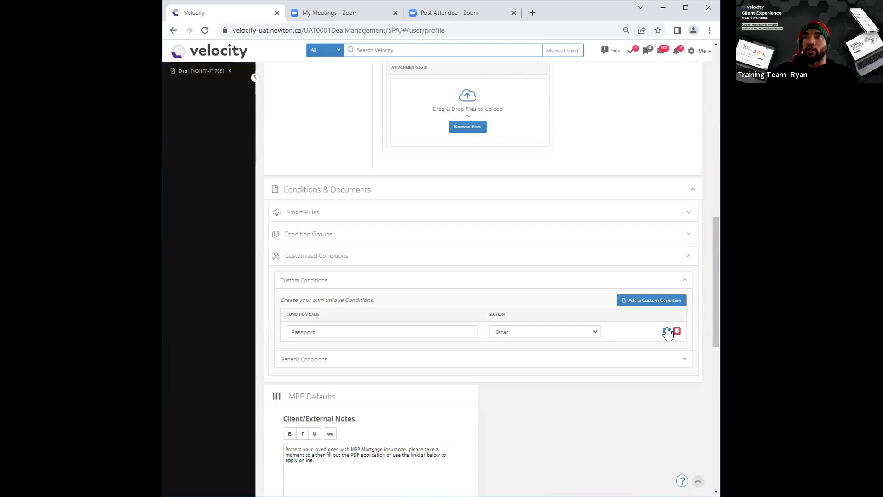
Review the generic Income conditions, then collapse the Income, Generic and Custom condition lists
left_click(631, 259)
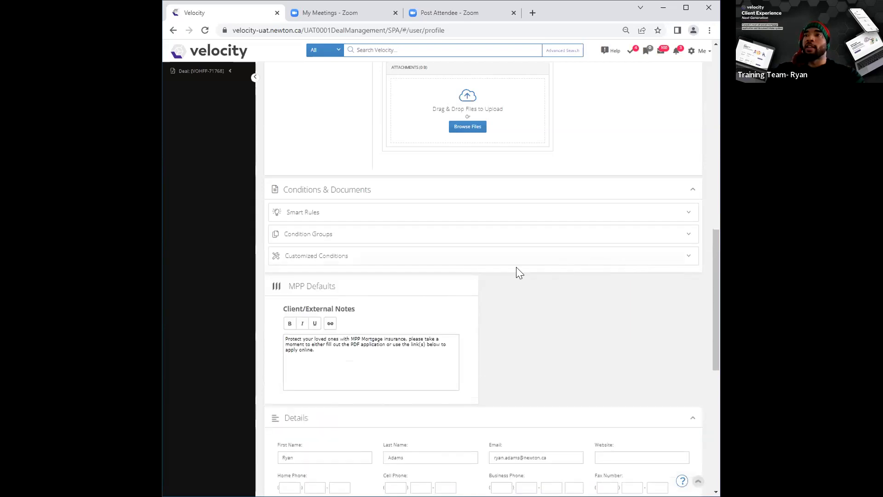
left_click(497, 255)
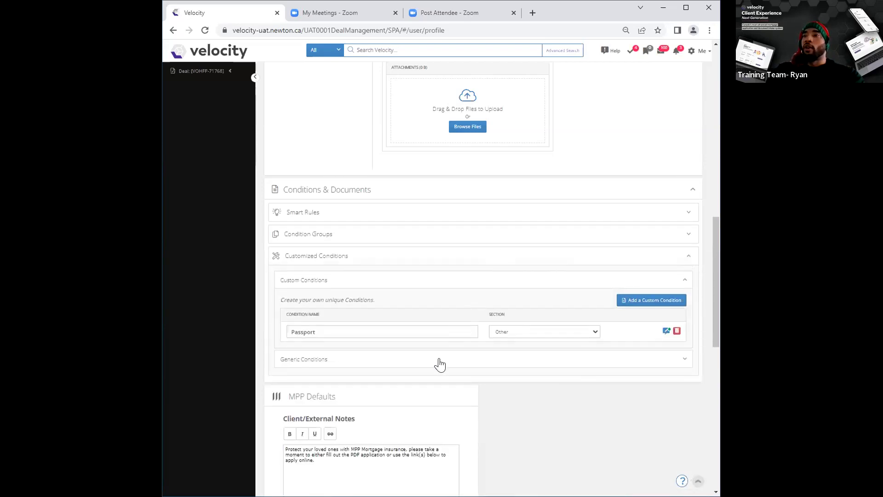
left_click(440, 363)
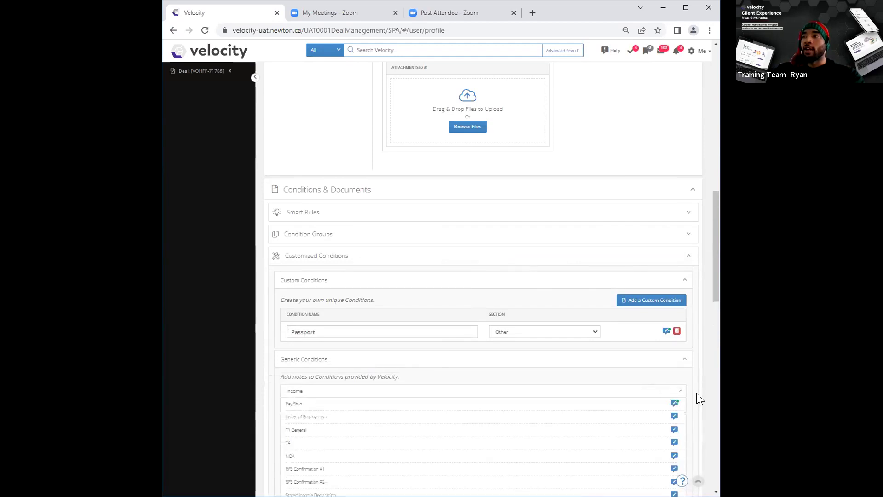
scroll(661, 336, "down", 2)
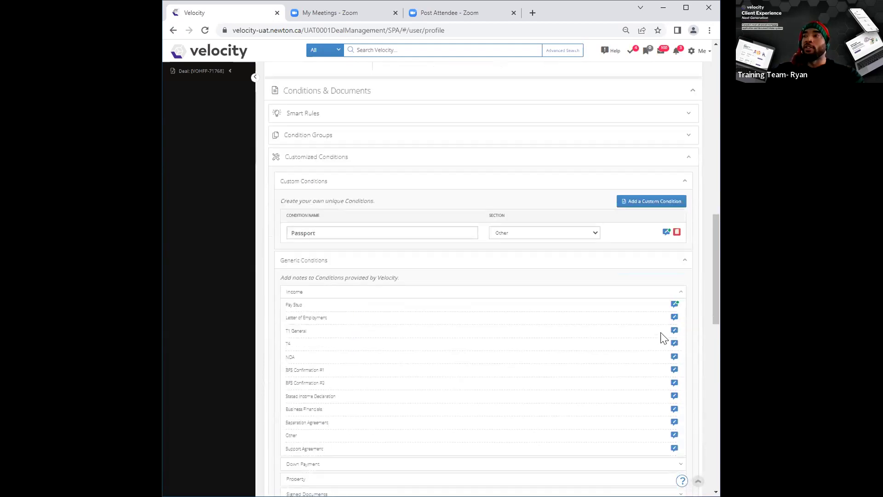
left_click(680, 295)
left_click(685, 261)
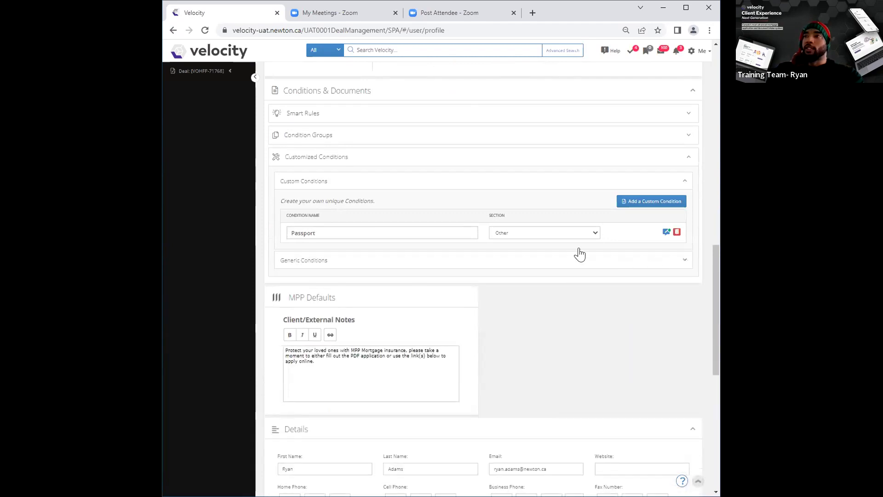
left_click(679, 181)
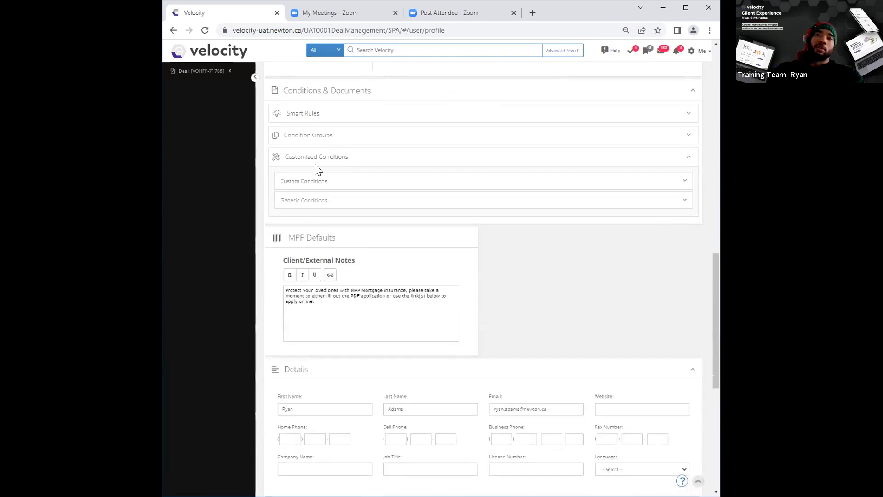
scroll(446, 257, "up", 10)
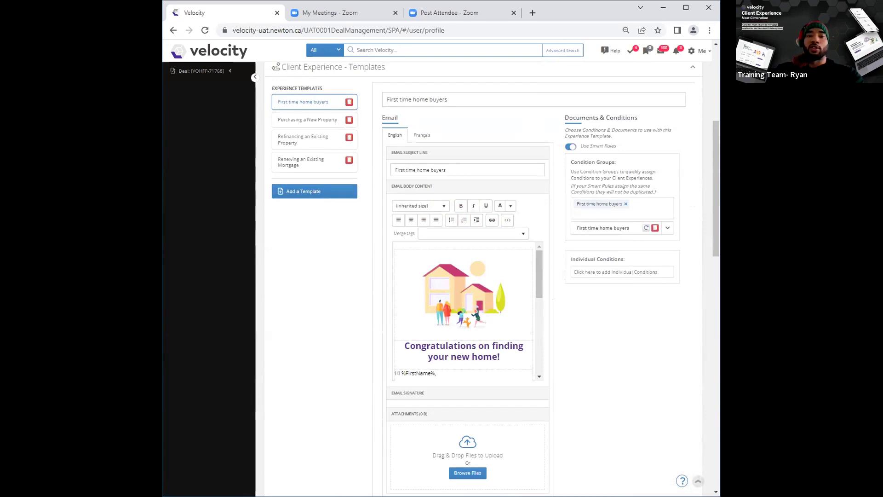
Scroll up to the Client Experience - Settings panel at the top of the profile page
scroll(548, 206, "up", 2)
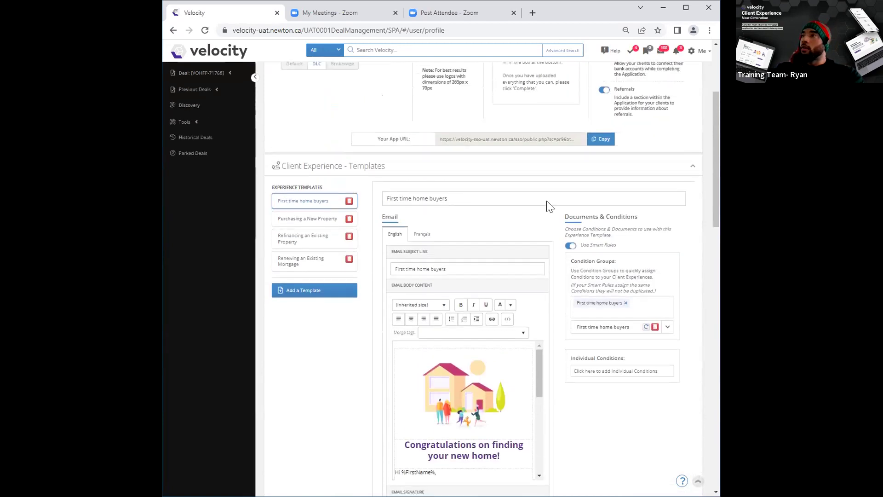
scroll(547, 205, "up", 3)
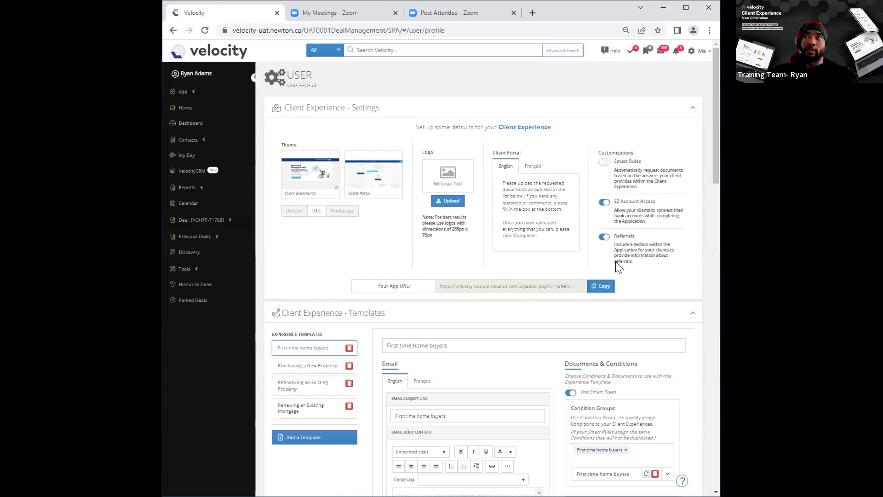
Enable Smart Rules for client experiences and disable Use Smart Rules for First time home buyers
left_click(603, 162)
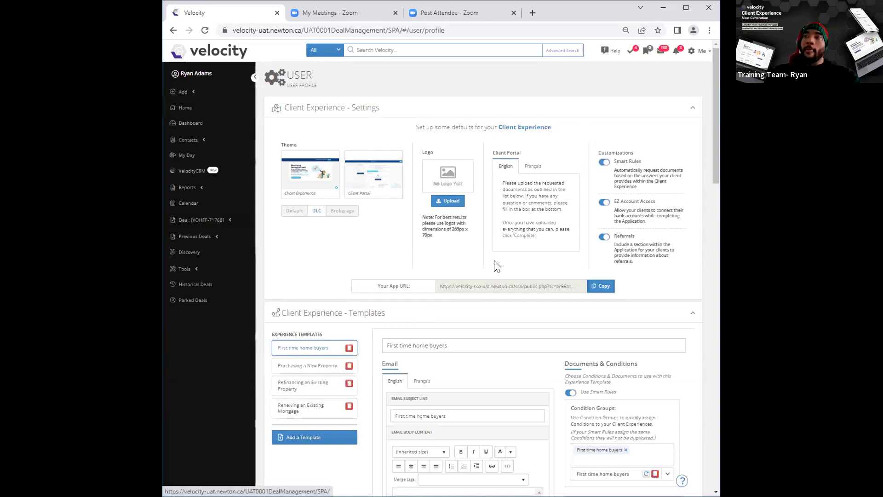
scroll(326, 353, "down", 2)
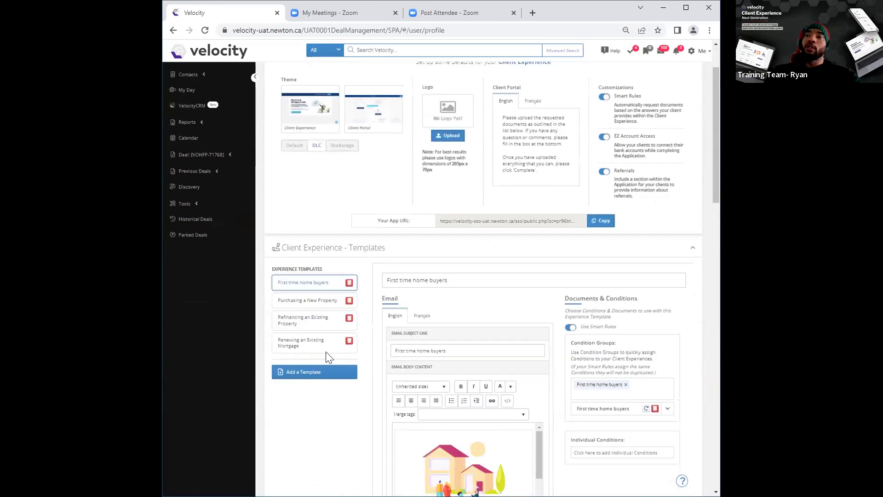
scroll(326, 352, "down", 1)
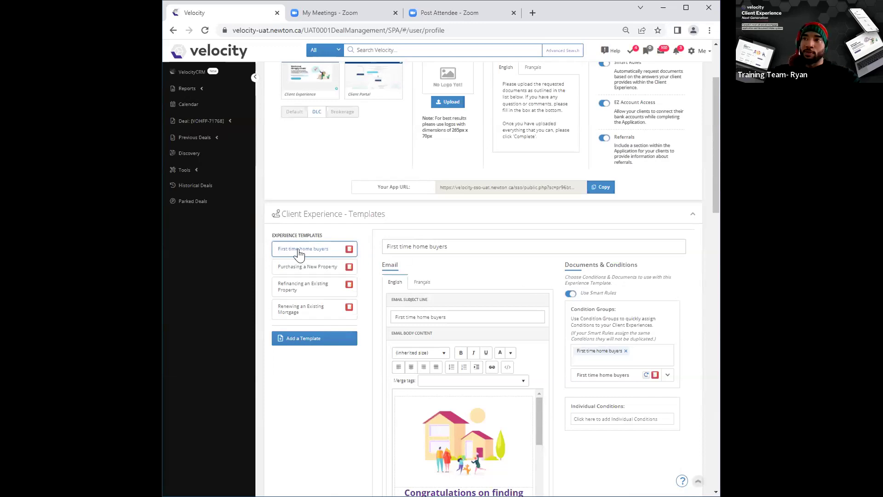
left_click(570, 293)
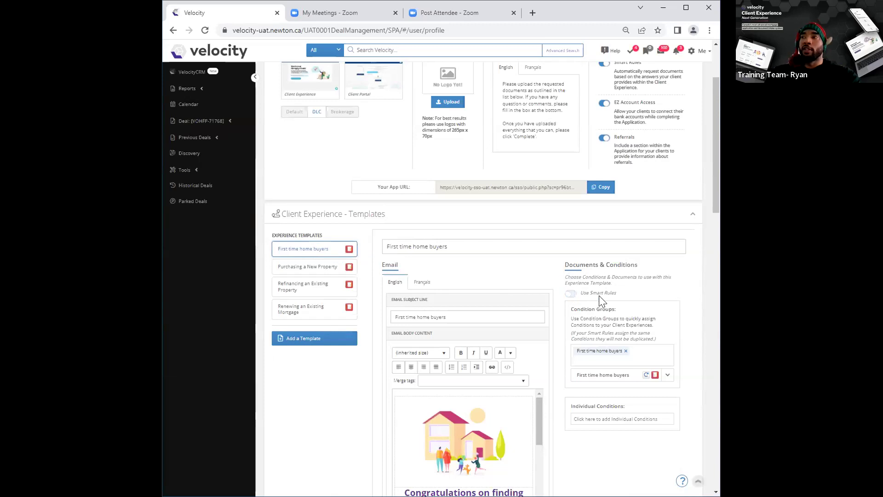
Check the Purchasing, Refinancing and Renewing templates, then return to First time home buyers
left_click(289, 269)
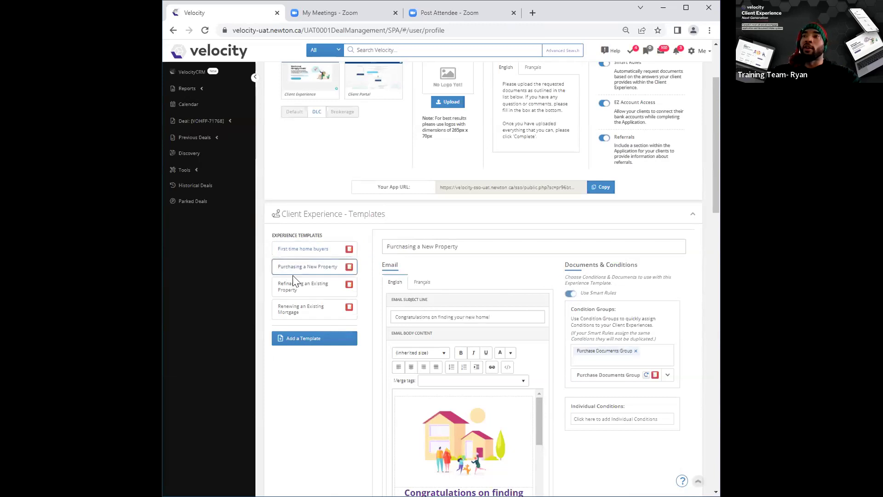
left_click(296, 288)
left_click(299, 309)
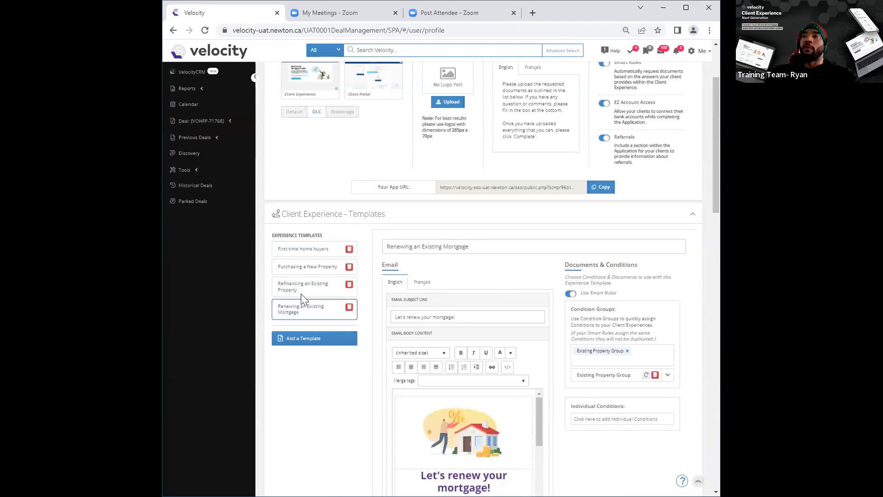
left_click(301, 252)
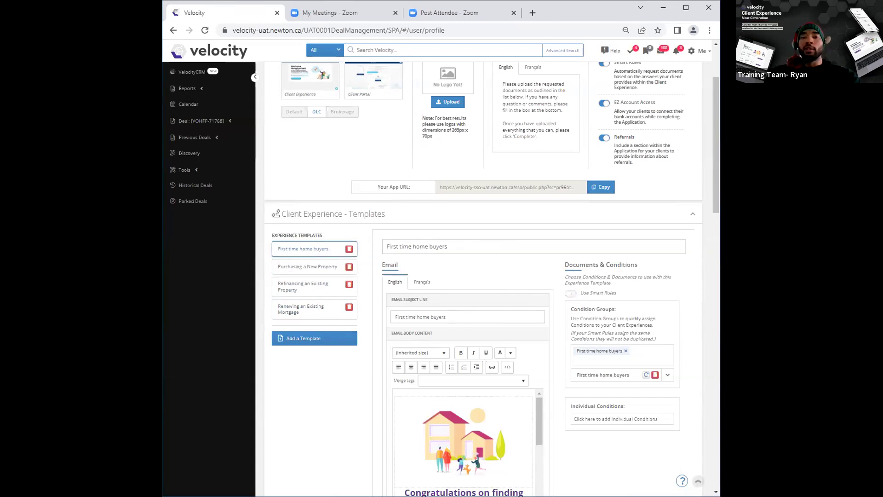
Start a new Client Experience from the sidebar's Add menu, reaching the Borrowers step
scroll(430, 298, "up", 3)
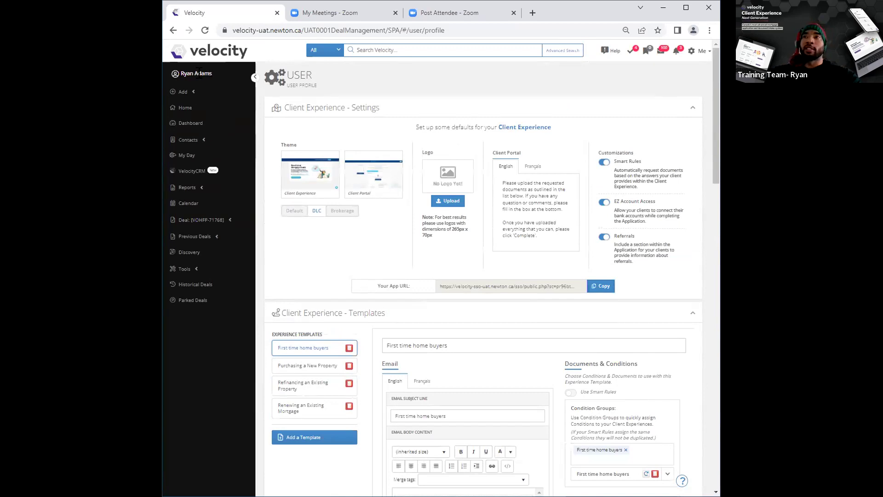
left_click(193, 94)
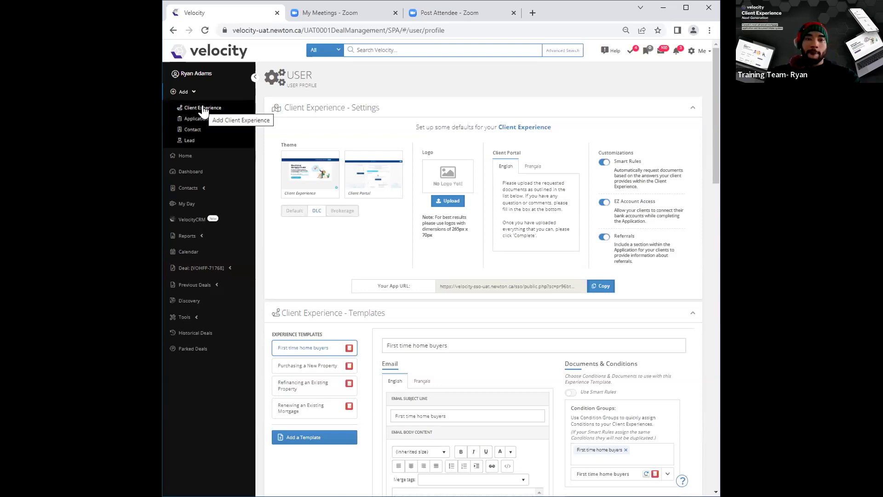
left_click(203, 110)
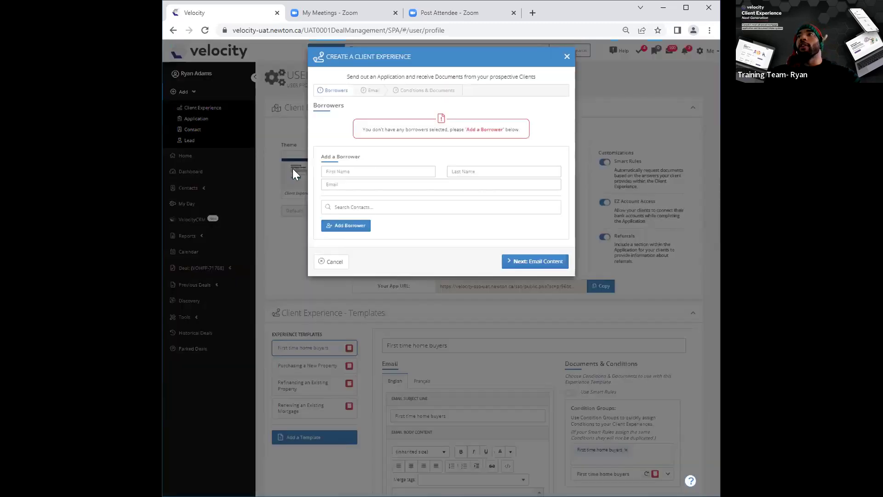